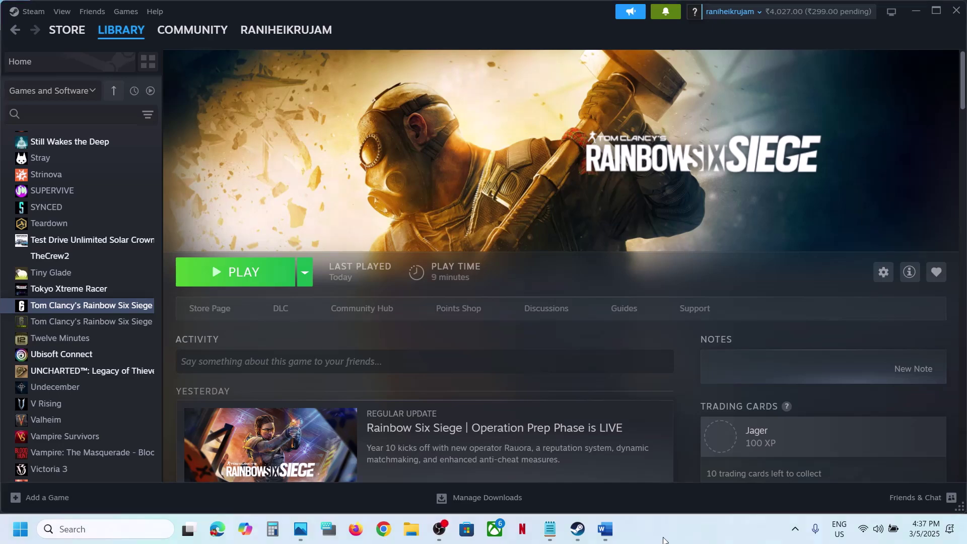
Step: Glance at the Word notes, then bring up Rainbow Six Siege's management options in the Steam library
left_click(615, 530)
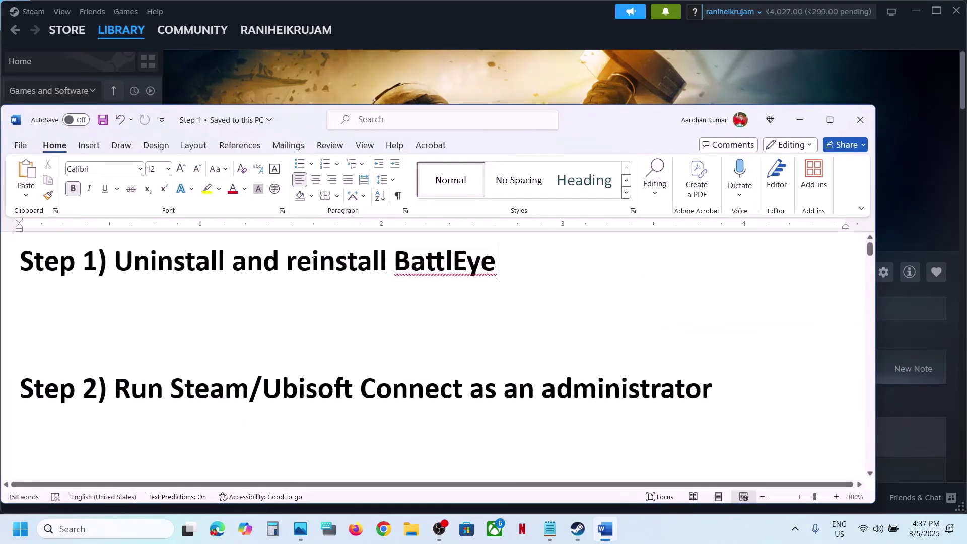
left_click(799, 120)
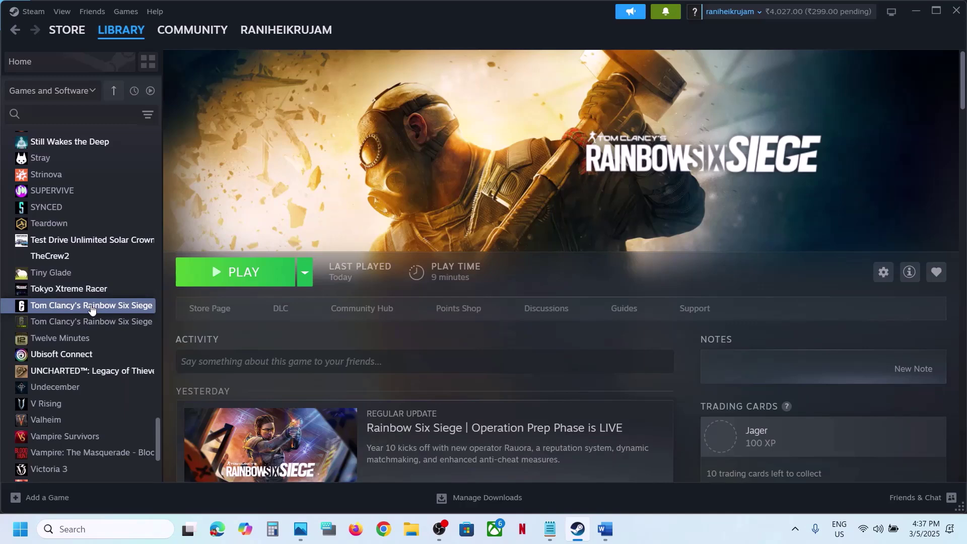
right_click(91, 308)
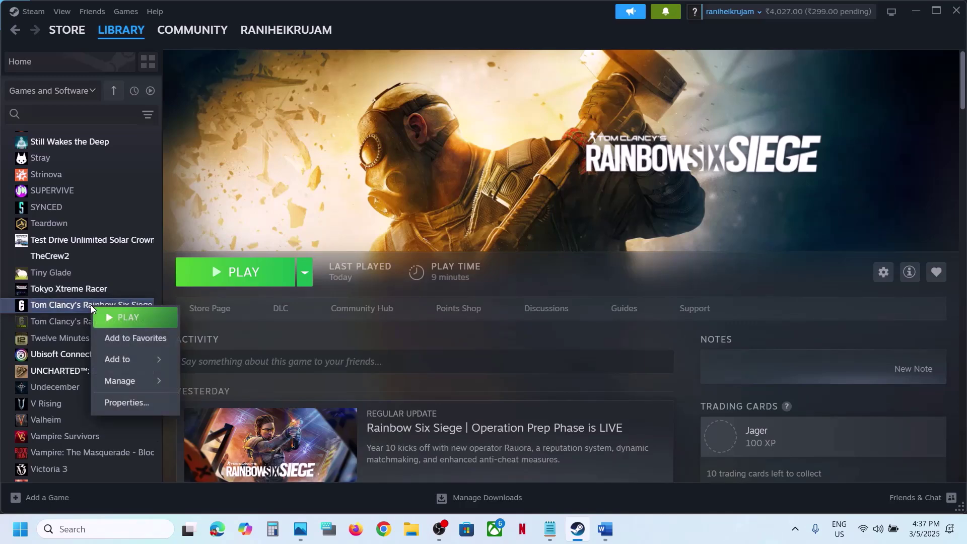
Step: Browse Rainbow Six Siege's local files and open the BattlEye folder
mouse_move(129, 385)
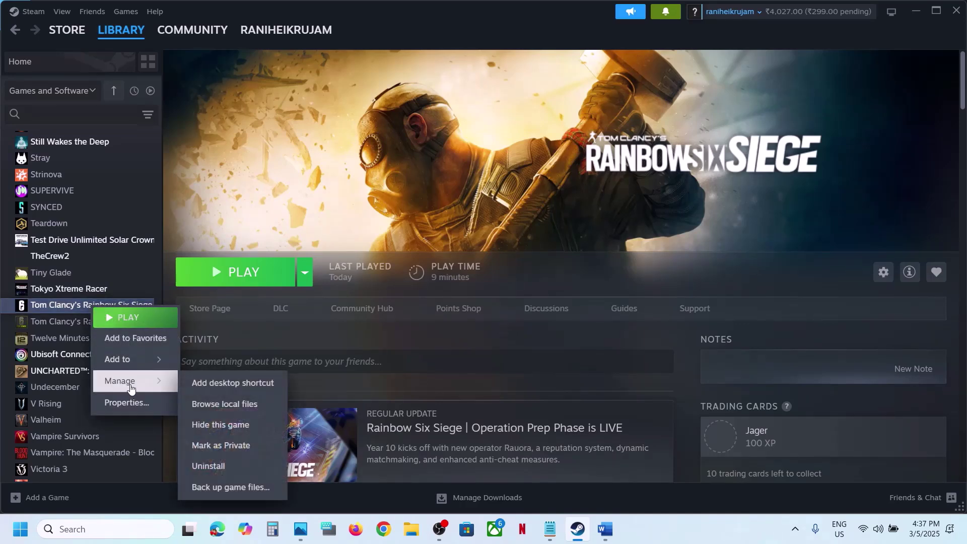
left_click(241, 403)
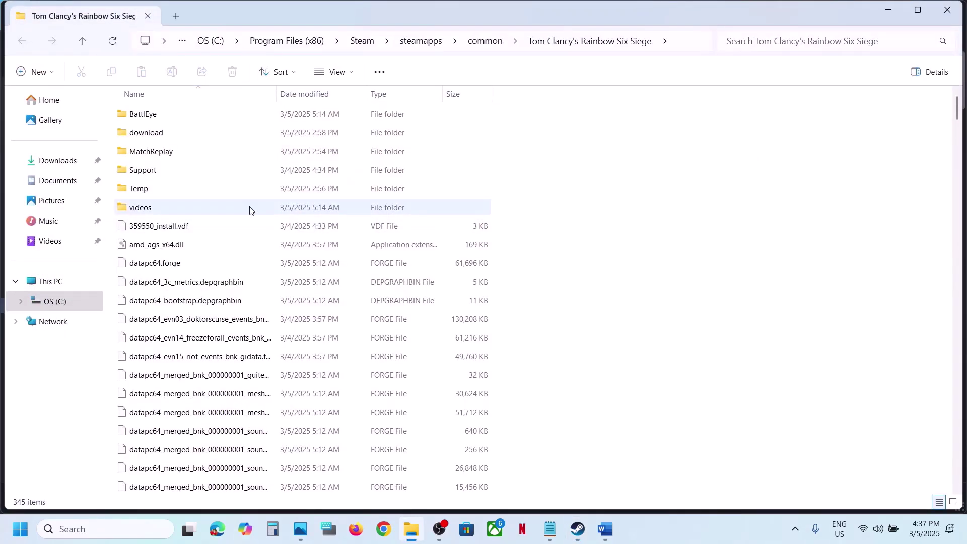
double_click(152, 115)
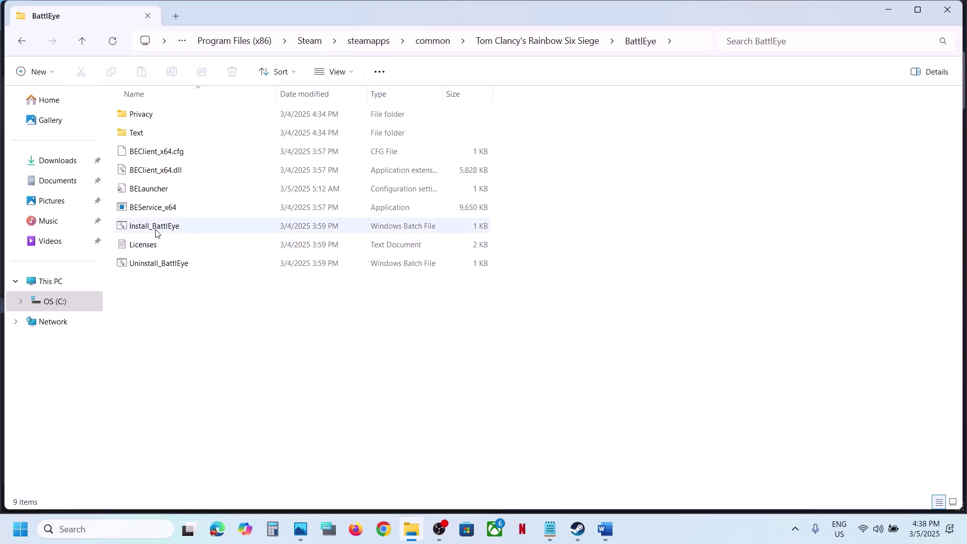
Step: Run Uninstall_BattlEye and then Install_BattlEye as administrator
left_click(150, 265)
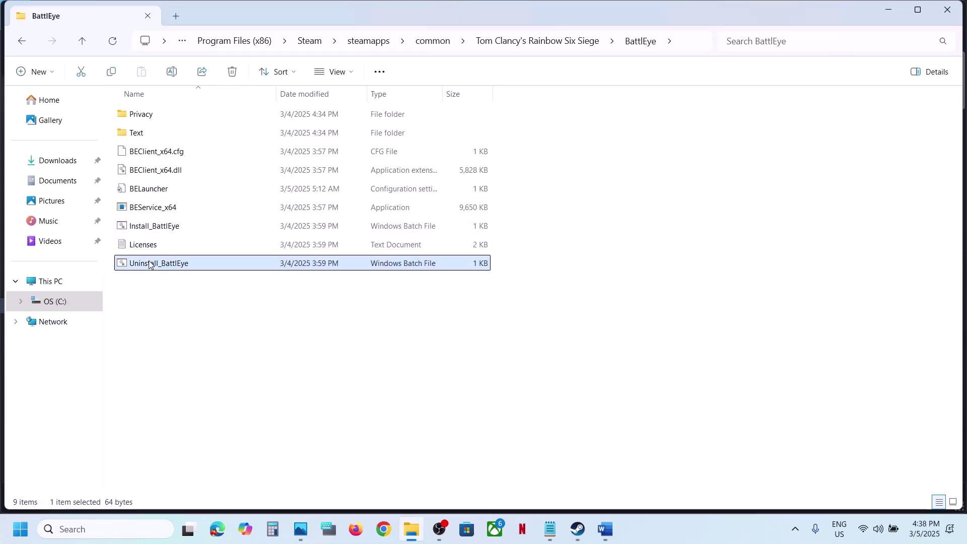
right_click(183, 267)
left_click(295, 253)
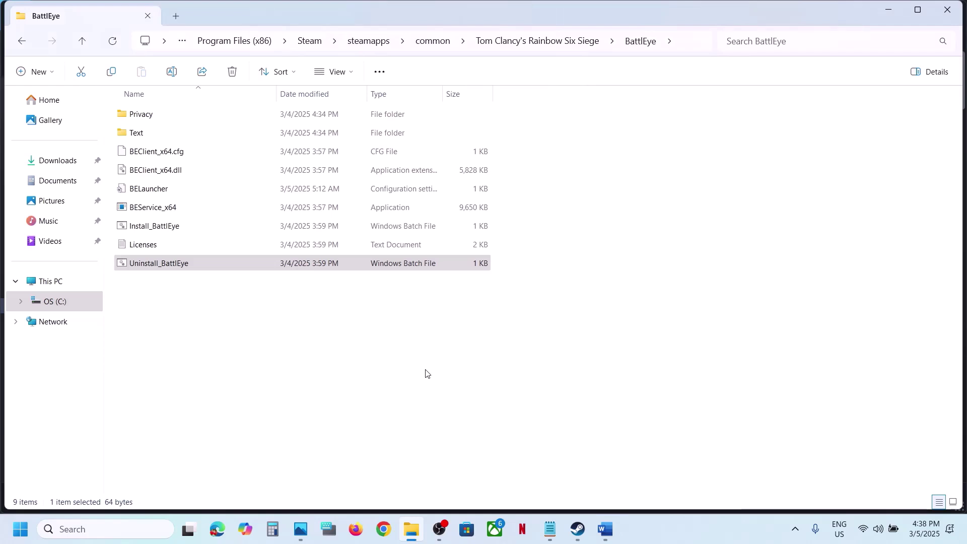
left_click(153, 231)
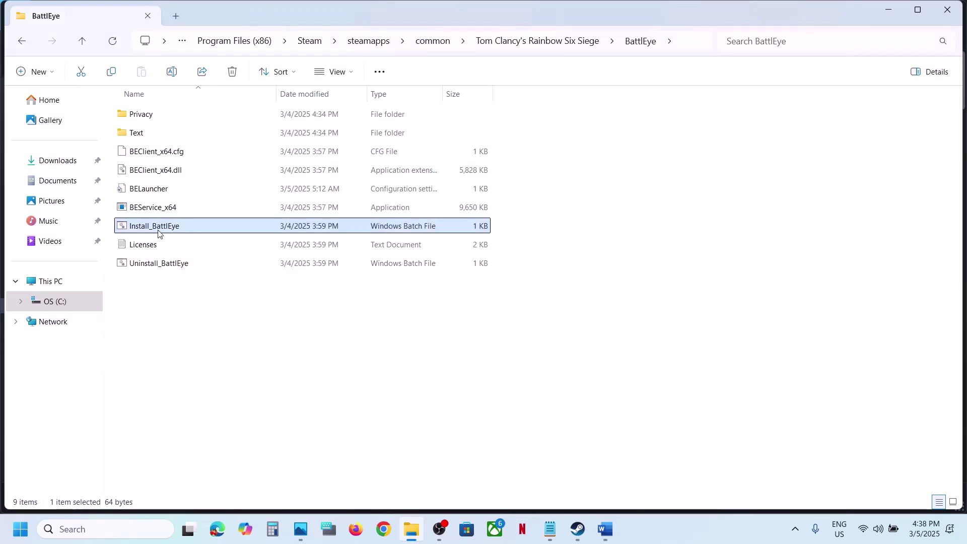
right_click(176, 229)
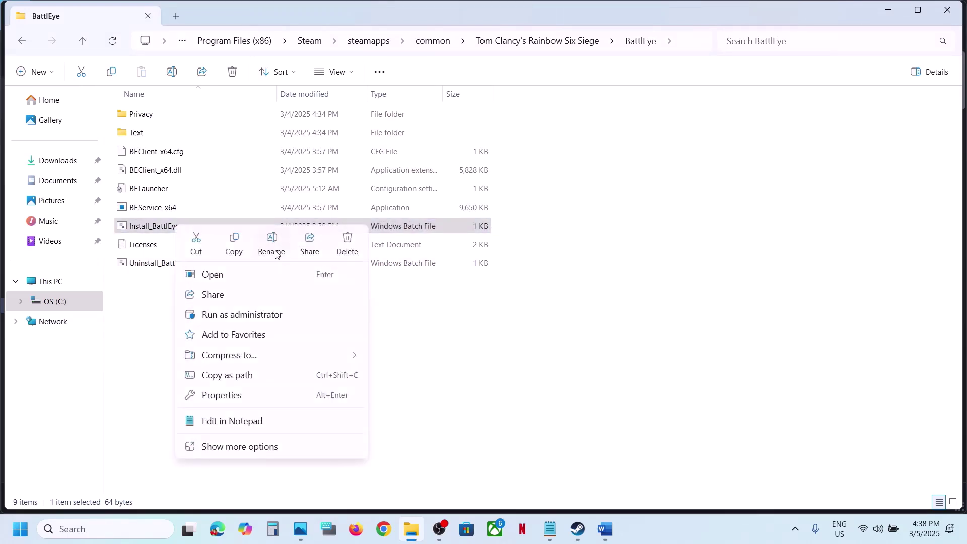
left_click(250, 316)
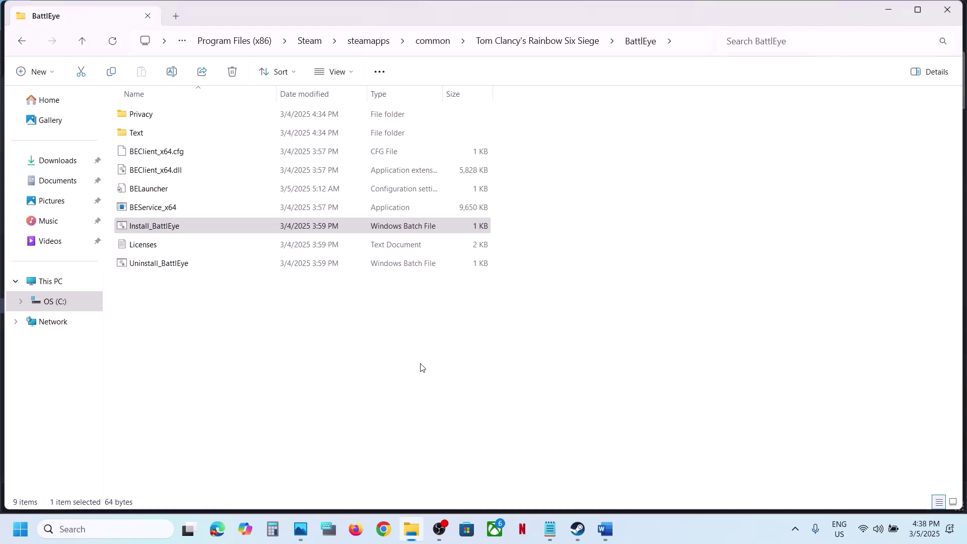
Step: Run Uninstall_BattlEye as administrator a second time, then return to the Steam library
left_click(579, 538)
left_click(578, 535)
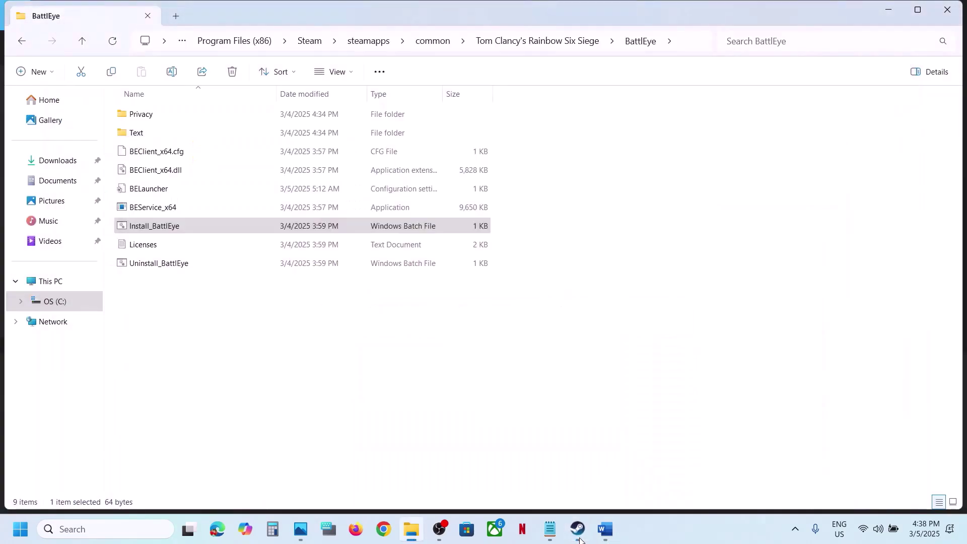
left_click(185, 267)
right_click(185, 268)
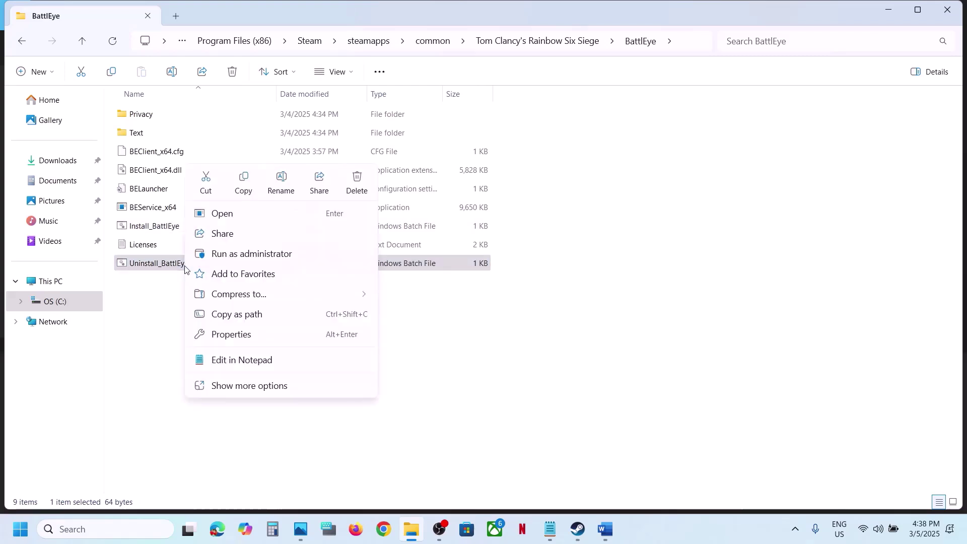
left_click(265, 253)
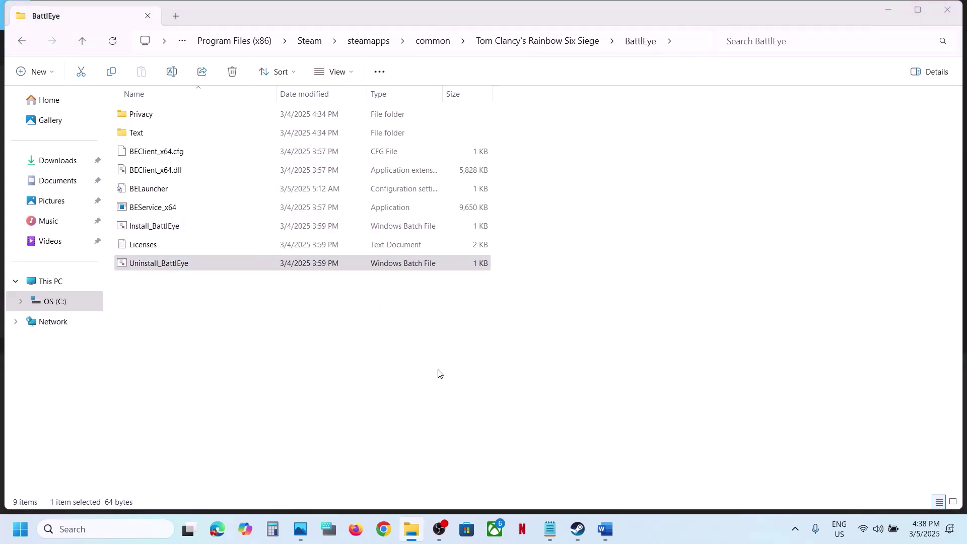
left_click(578, 528)
Step: Launch Rainbow Six Siege, close its game window, then STOP it and confirm exiting
left_click(244, 284)
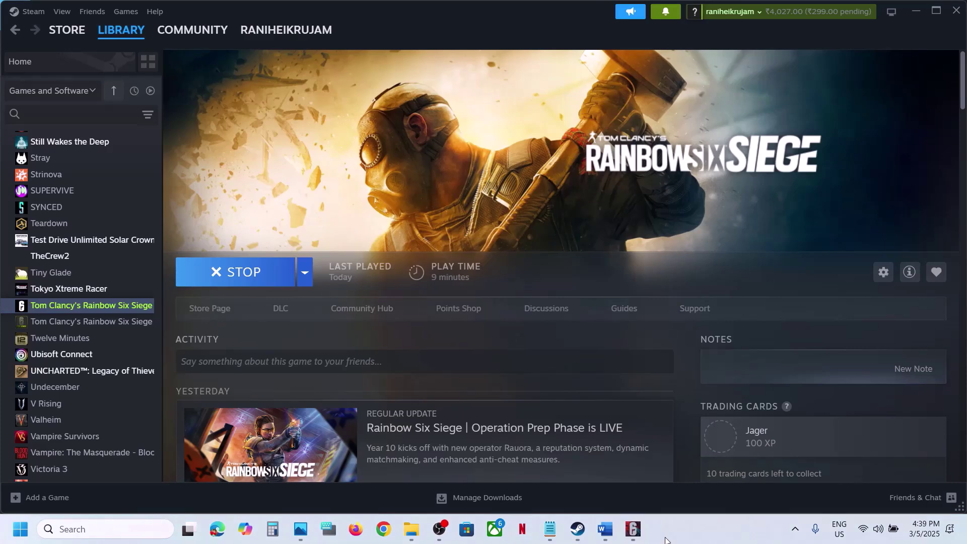
left_click(635, 524)
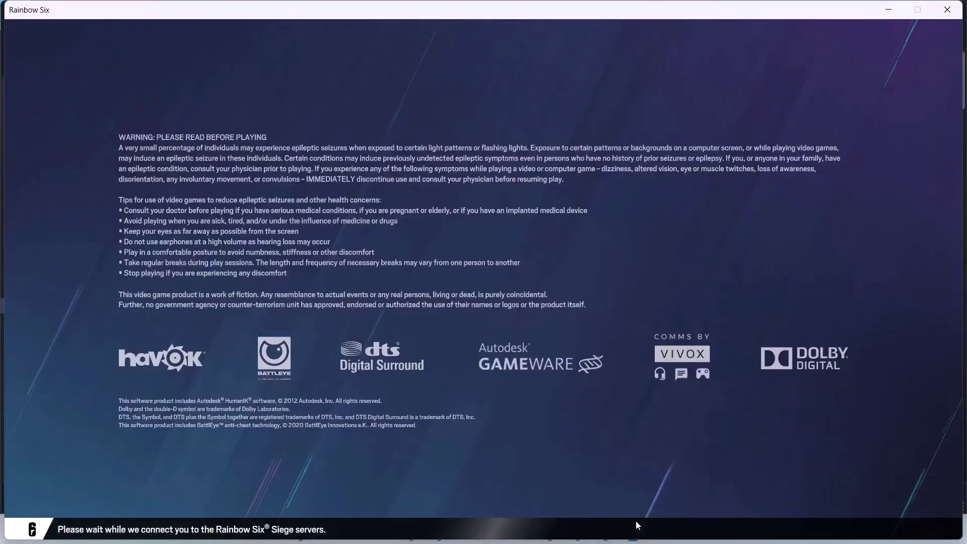
left_click(955, 14)
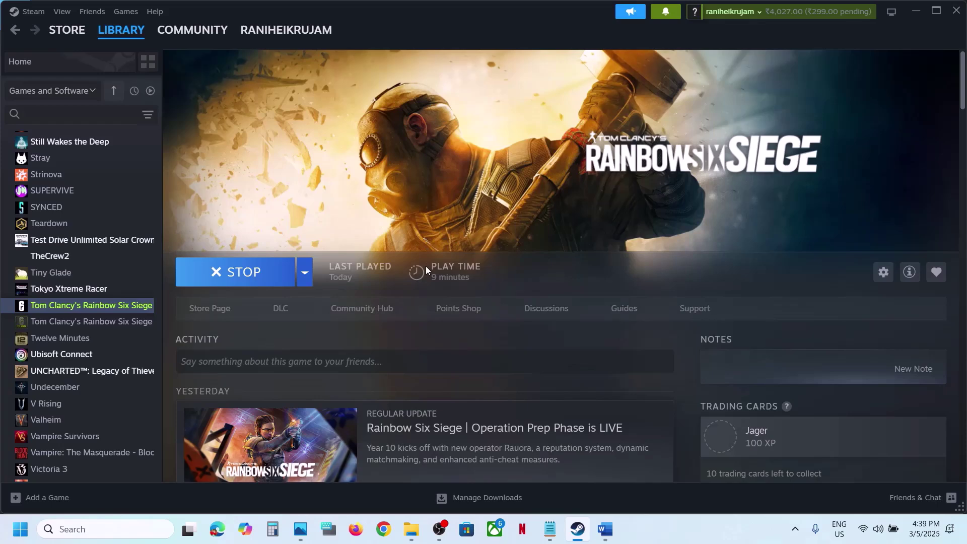
left_click(234, 284)
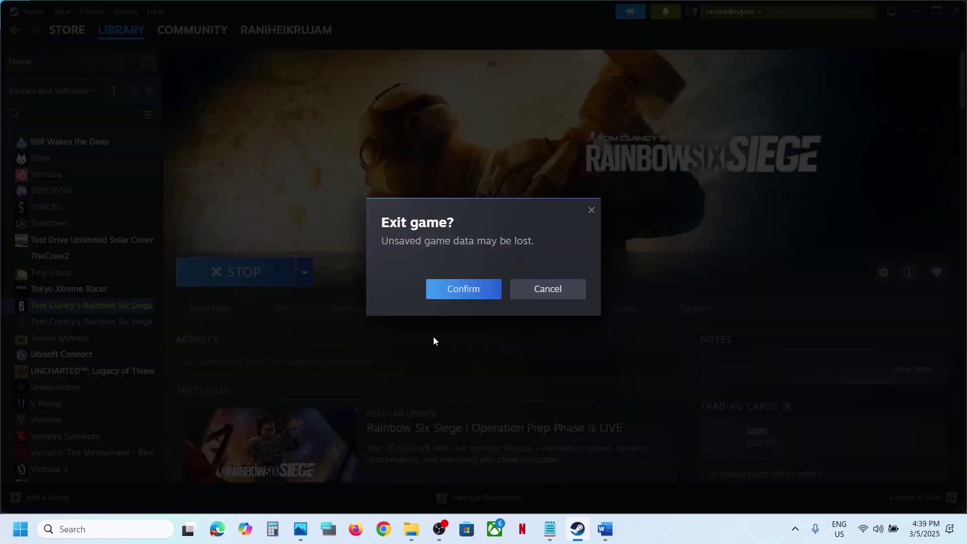
left_click(451, 295)
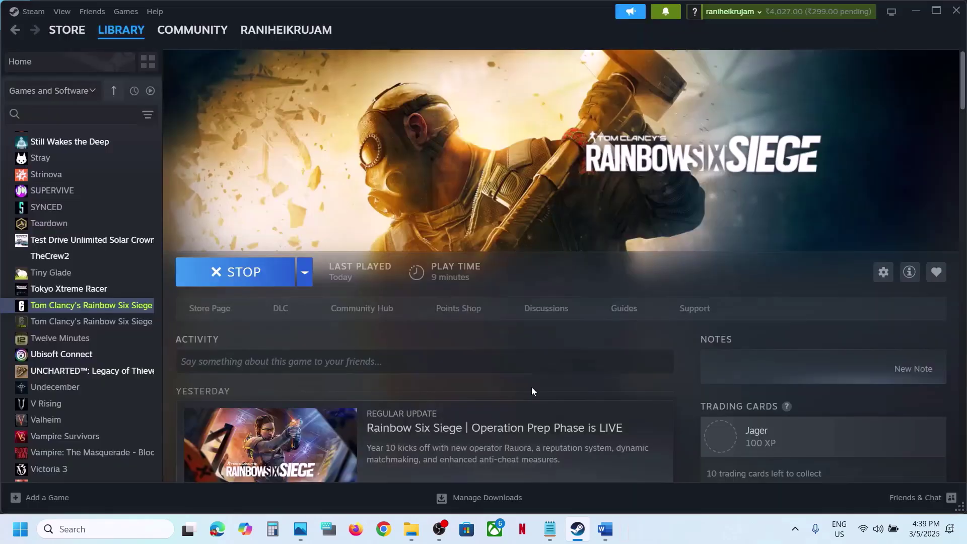
left_click(605, 528)
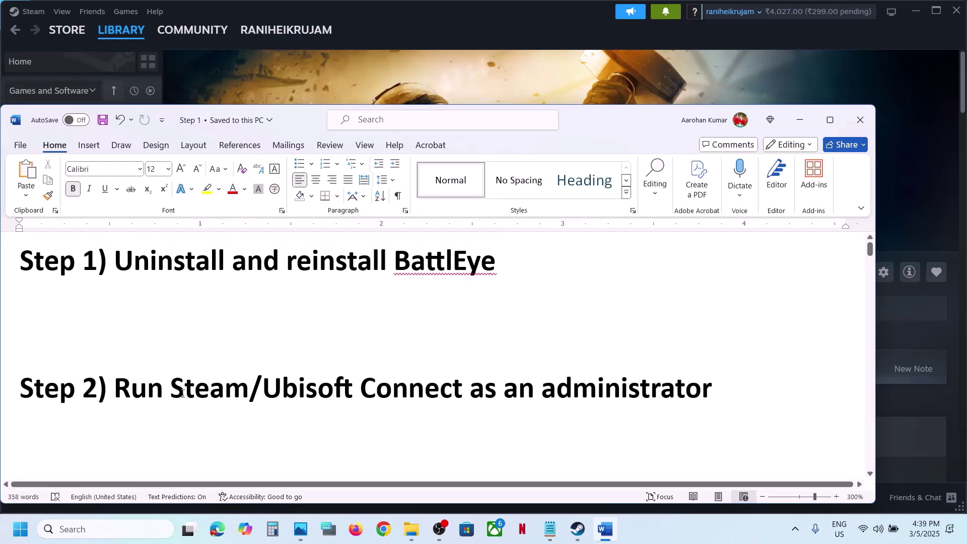
Step: Review Step 2 in the Word notes and open then close Steam's main menu
left_click_drag(158, 386, 712, 388)
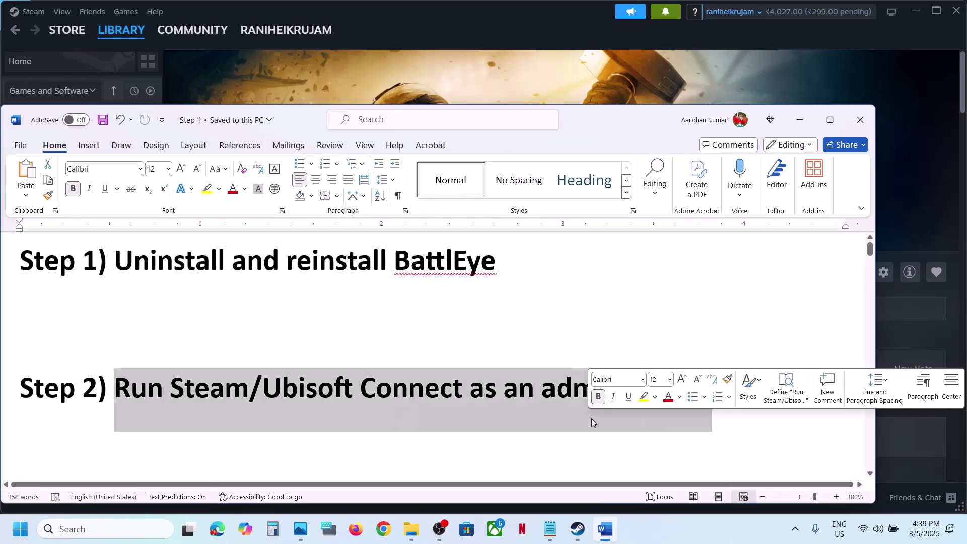
left_click(521, 80)
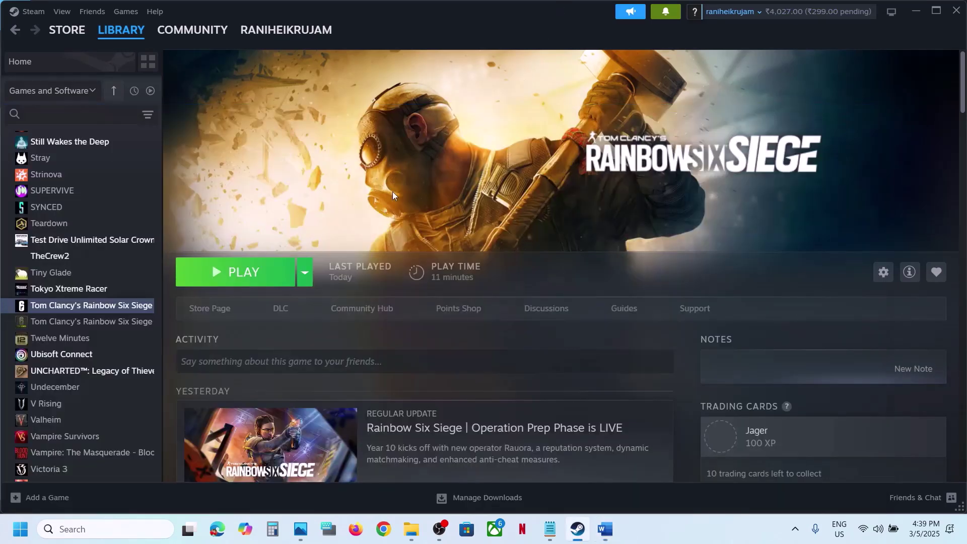
left_click(31, 12)
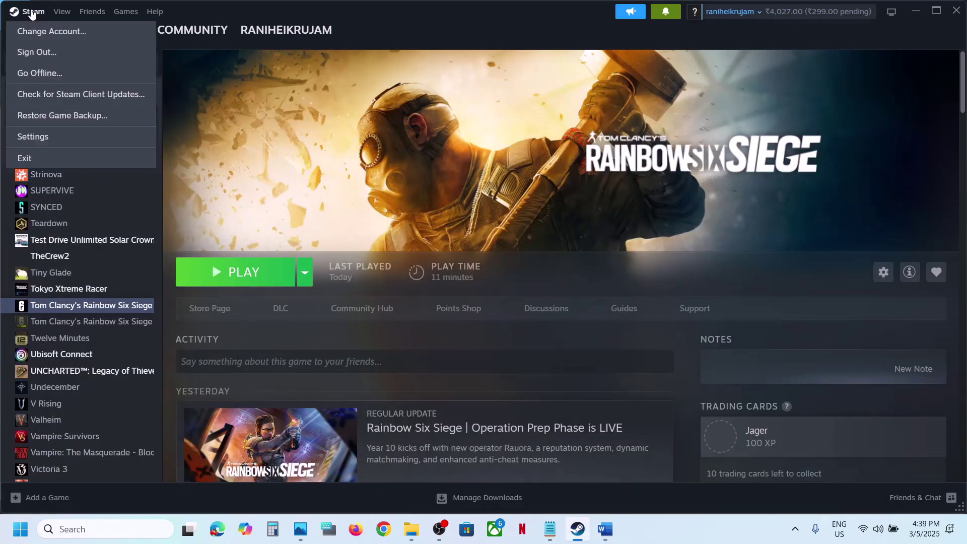
left_click(260, 174)
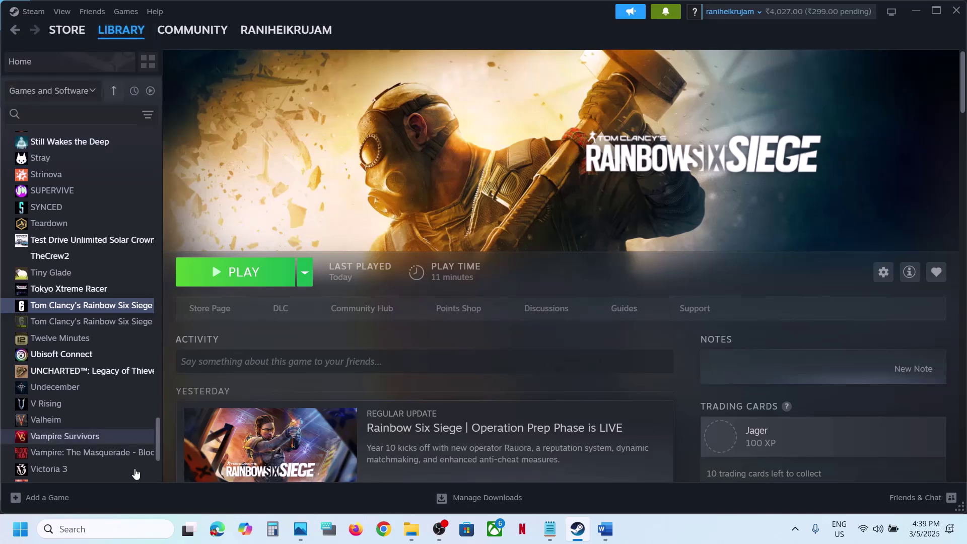
Step: Bring up Ubisoft Connect from its system tray icon
left_click(794, 529)
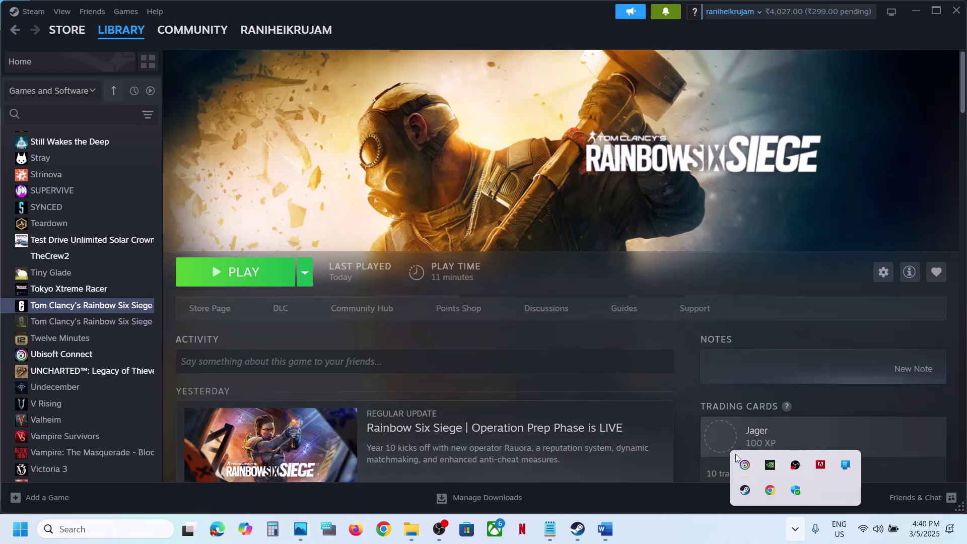
left_click(744, 465)
right_click(744, 465)
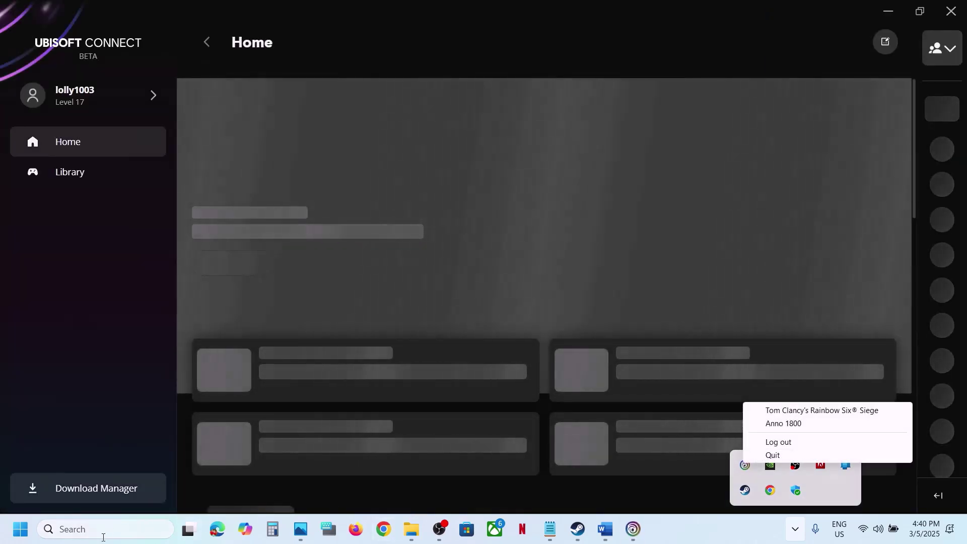
Step: Search 'steam' in Windows Search and bring up the Steam result's options
left_click(98, 530)
type("steam")
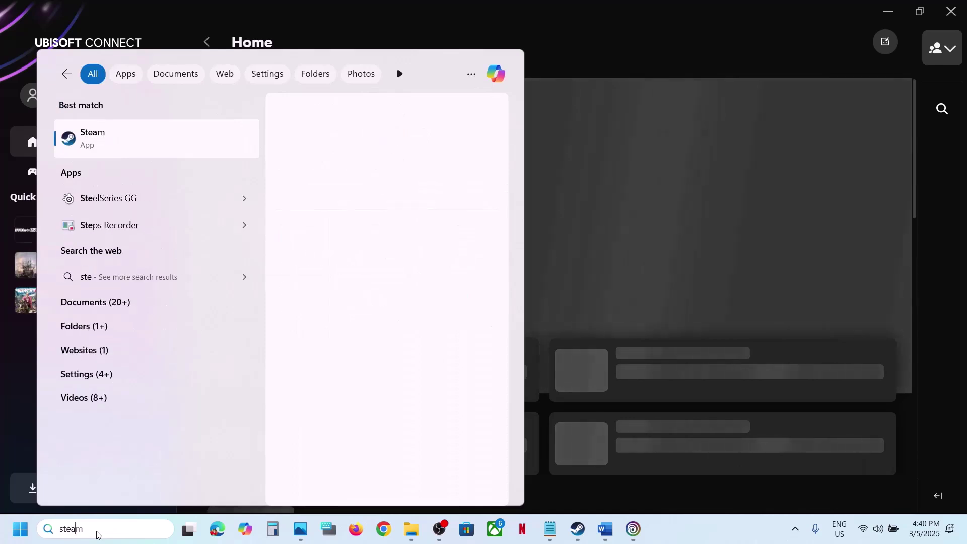
right_click(147, 142)
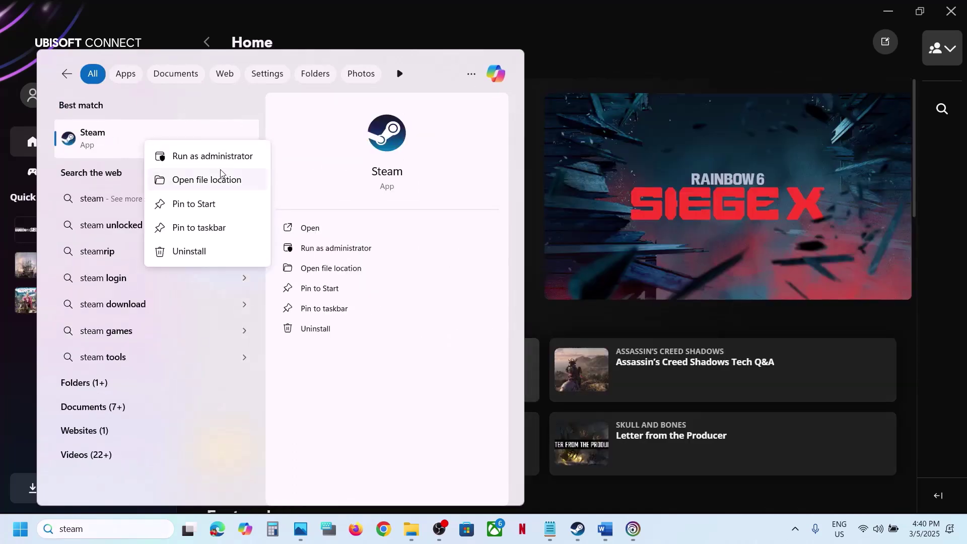
left_click(89, 532)
Step: Search 'ubi', run Ubisoft Connect as administrator, open its Library, and return to Steam
type("ubi")
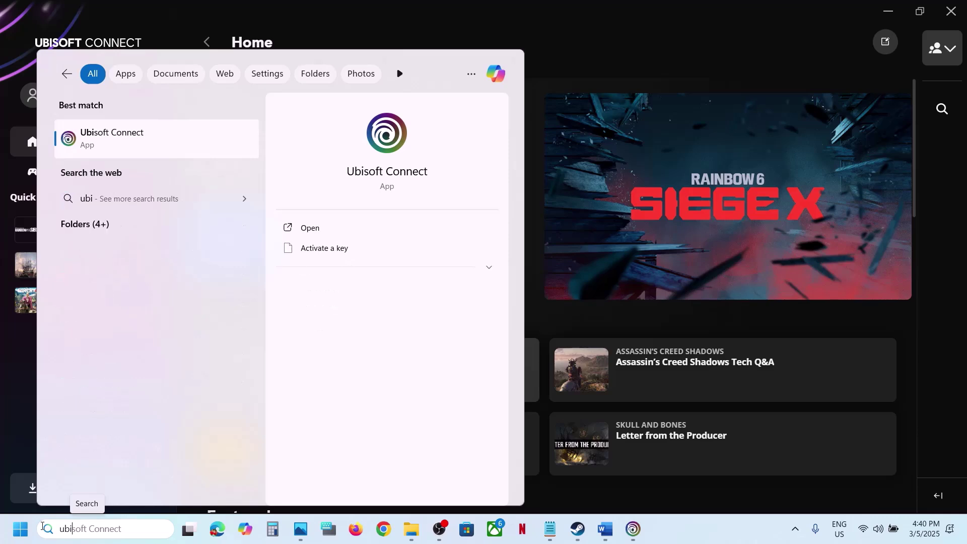
right_click(170, 127)
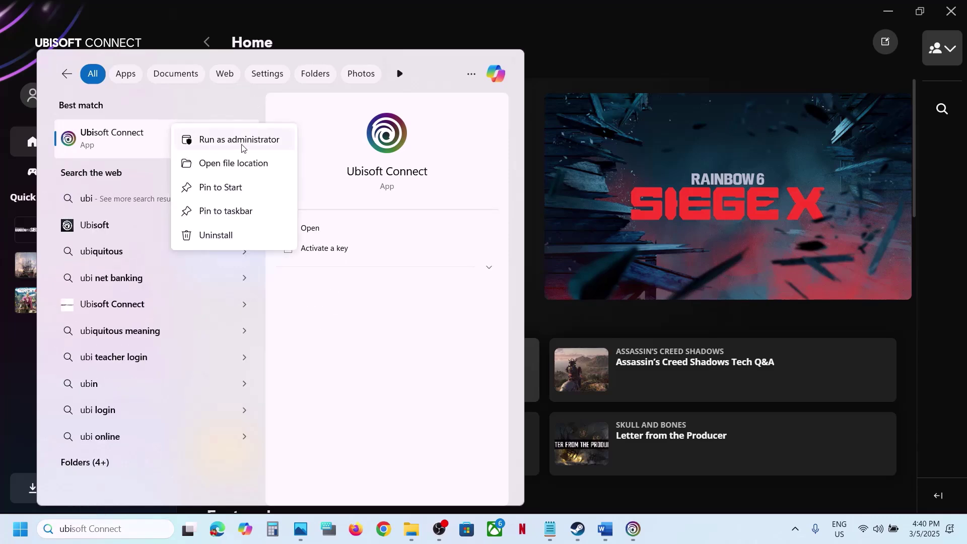
left_click(647, 121)
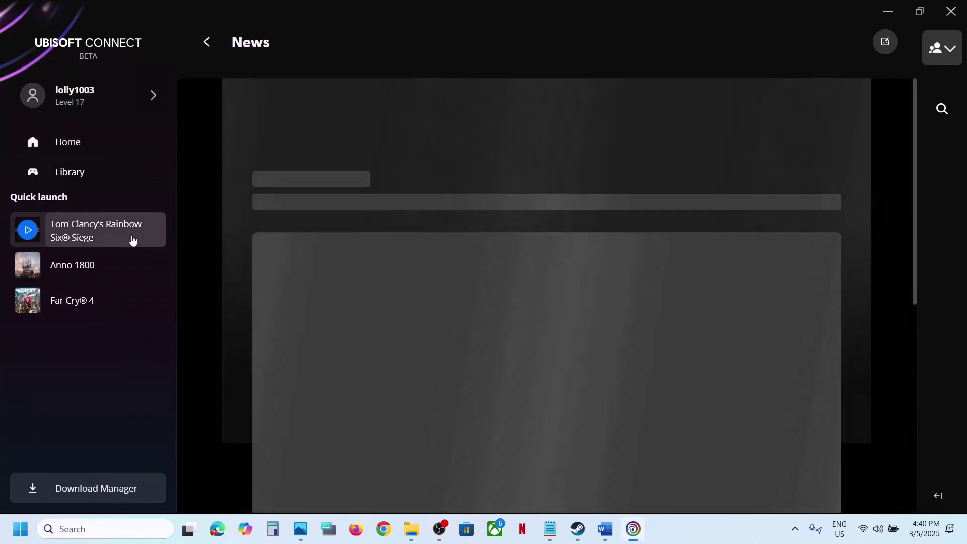
left_click(84, 171)
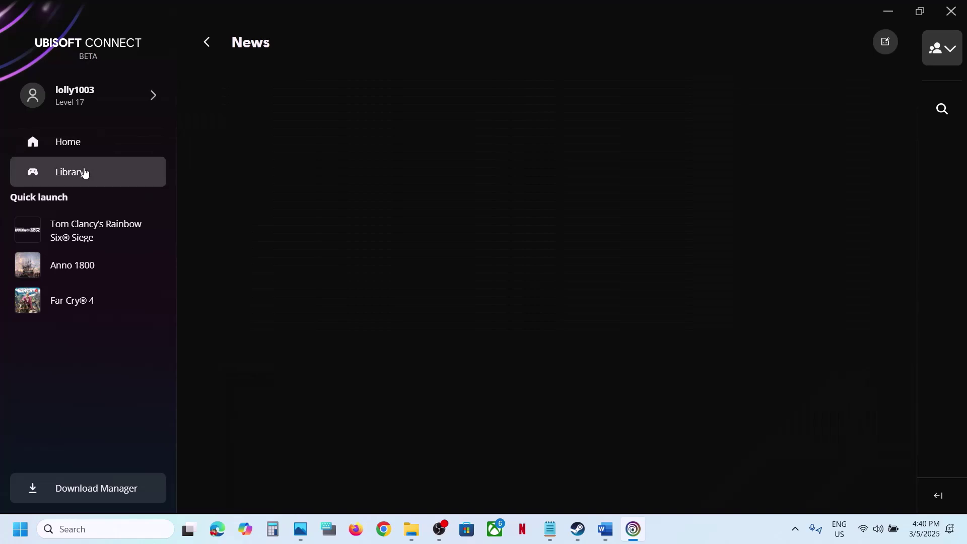
left_click(579, 529)
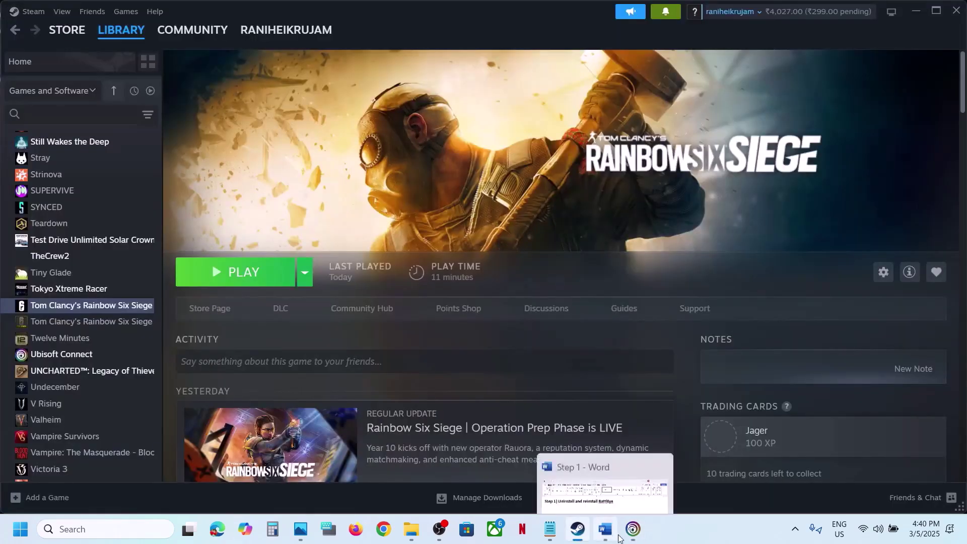
Step: Read Step 3 in the Word notes, then bring Ubisoft Connect back from the tray
left_click(597, 533)
scroll(391, 358, "down", 4)
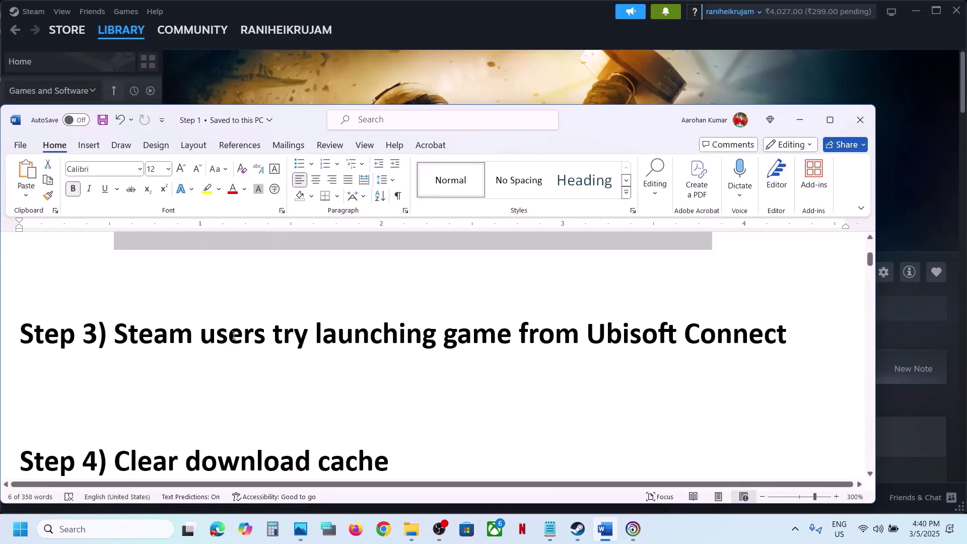
left_click_drag(201, 340, 785, 340)
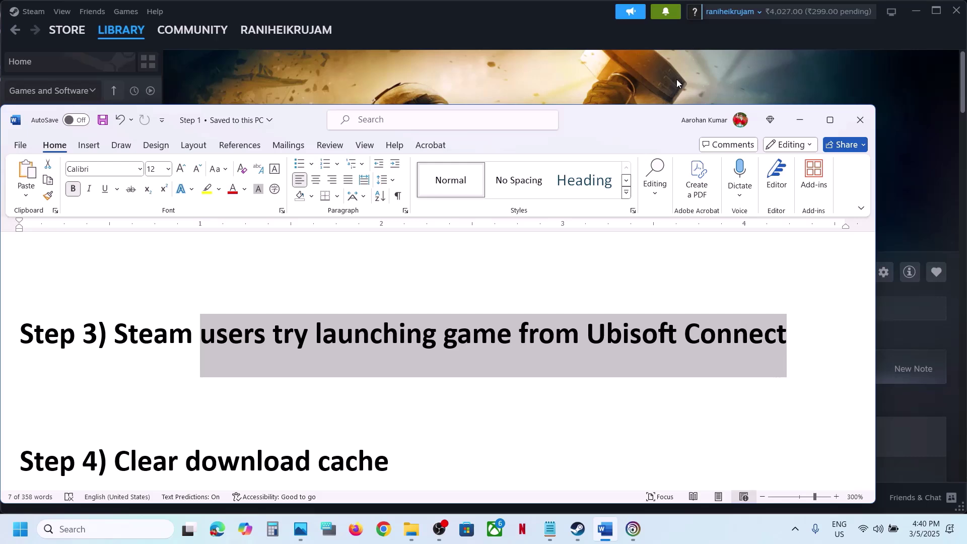
key("alt+Tab")
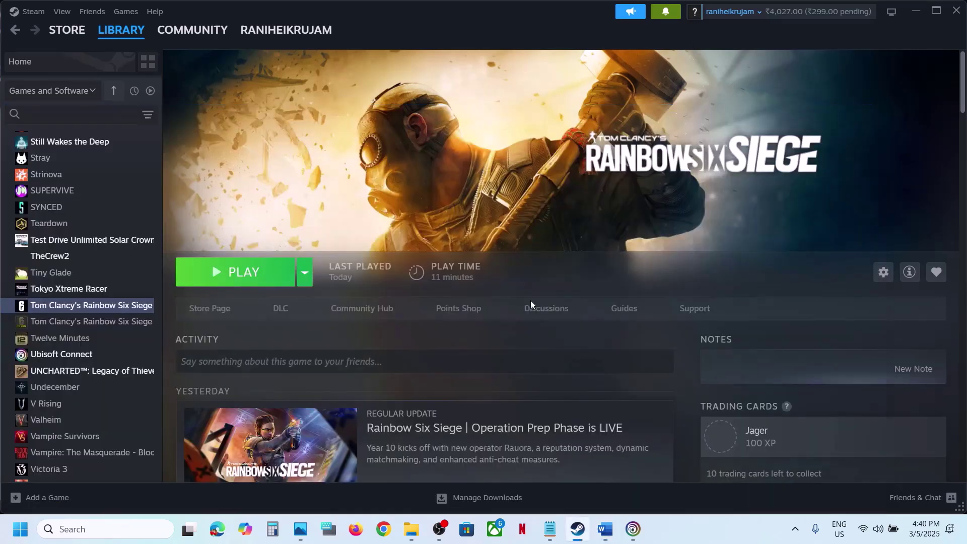
left_click(790, 527)
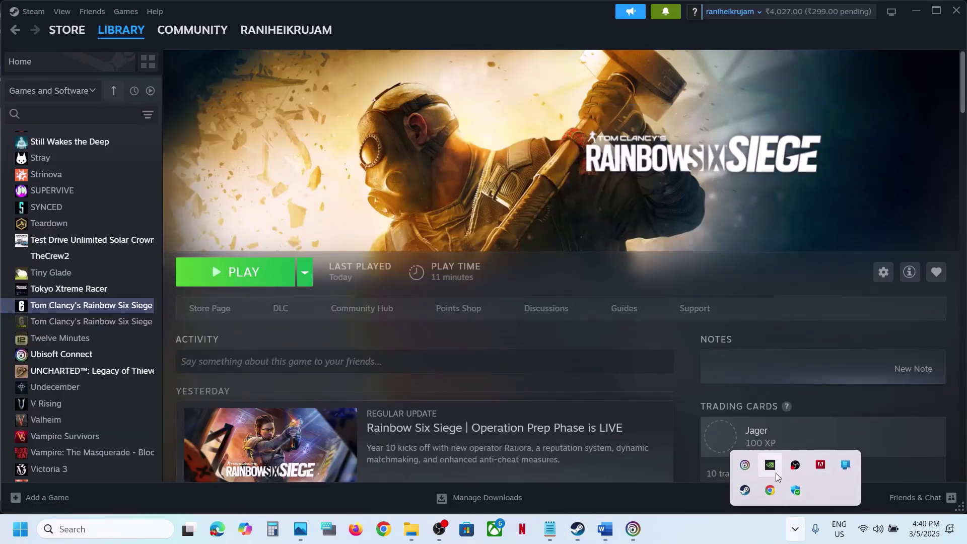
left_click(633, 530)
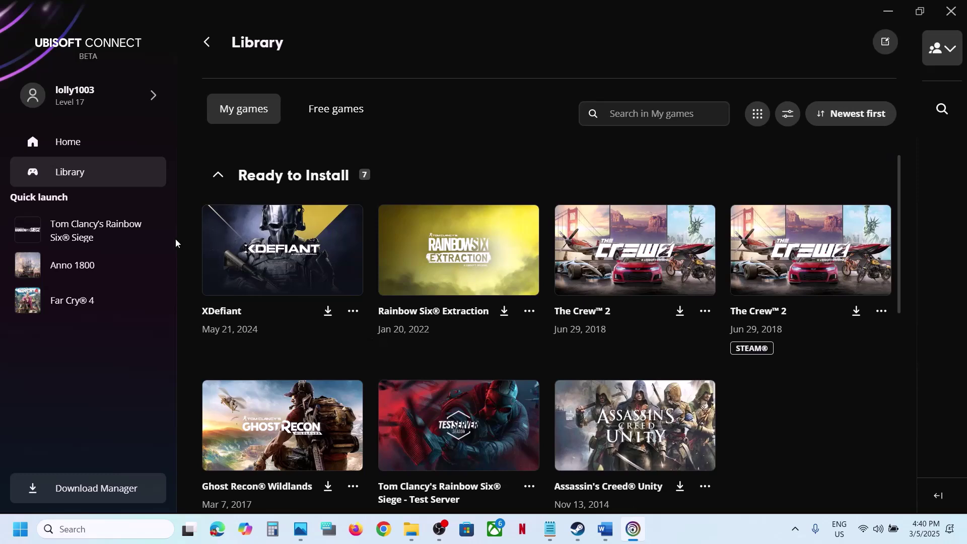
Step: Open the Rainbow Six Siege page and review the Clear download cache notes in Word
left_click(86, 235)
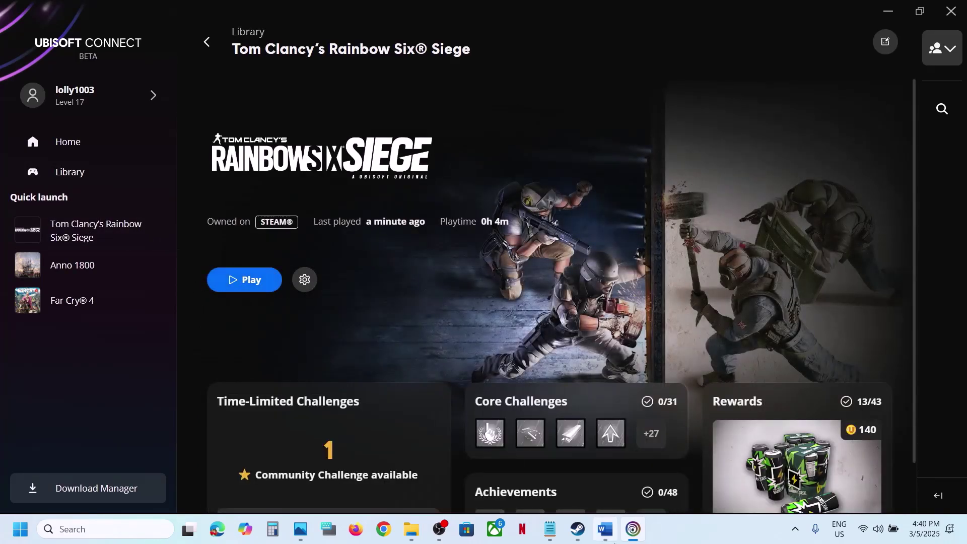
left_click(614, 534)
scroll(370, 366, "down", 2)
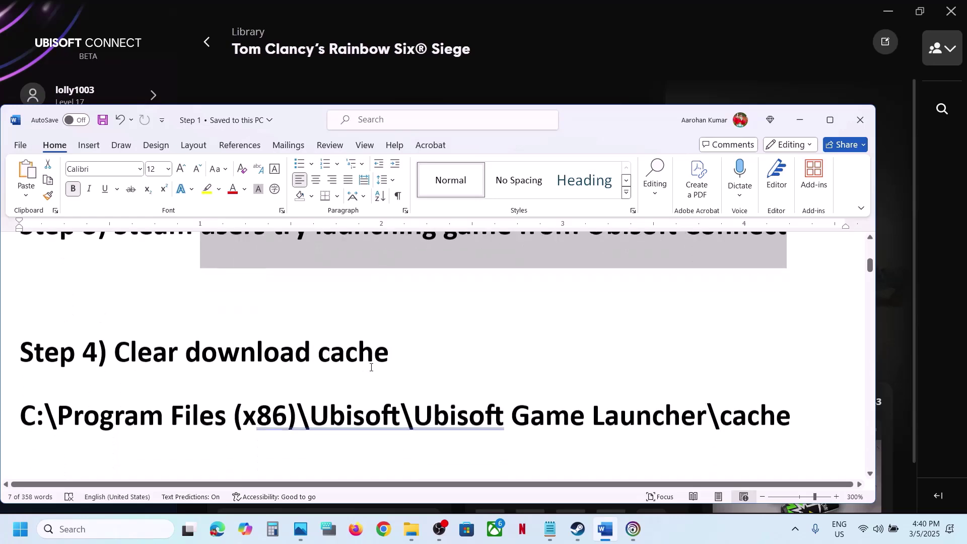
left_click_drag(114, 350, 457, 360)
left_click(581, 39)
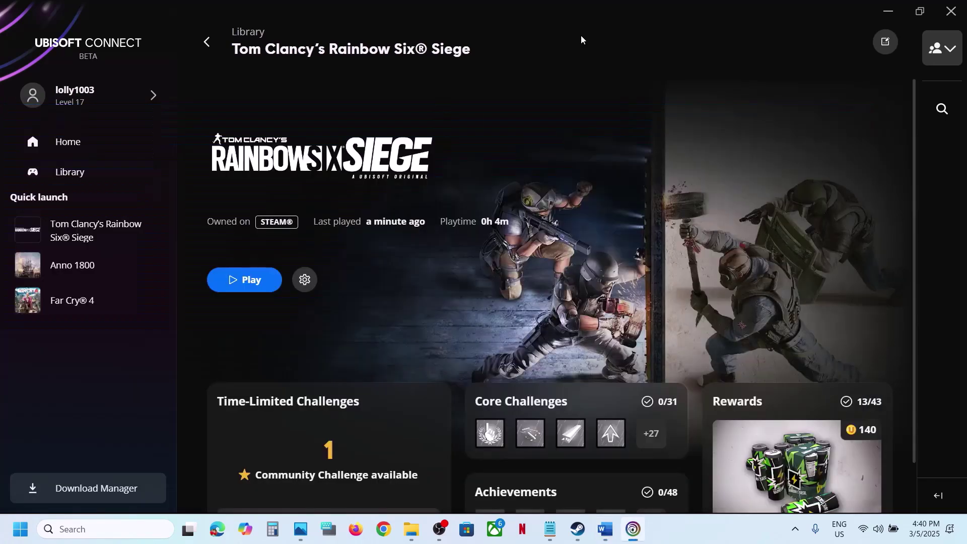
left_click(577, 529)
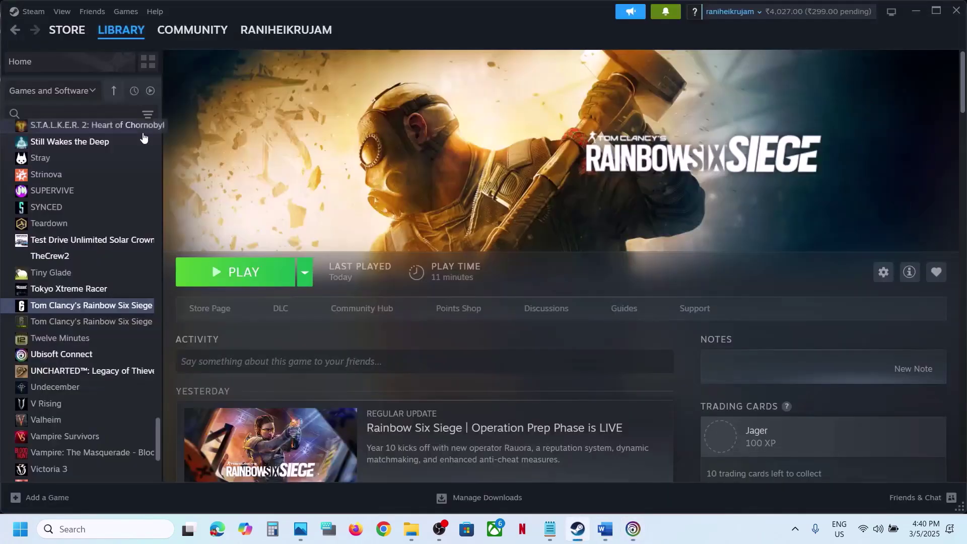
Step: In Steam Settings > Downloads, start Clear Cache, dismiss the confirmation, and close Settings
left_click(30, 11)
left_click(39, 136)
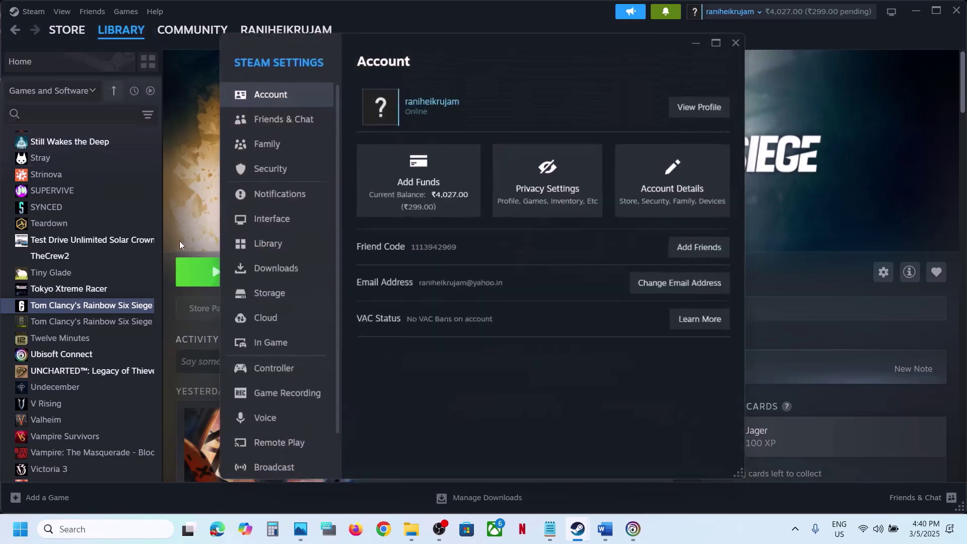
left_click(272, 268)
scroll(591, 331, "down", 5)
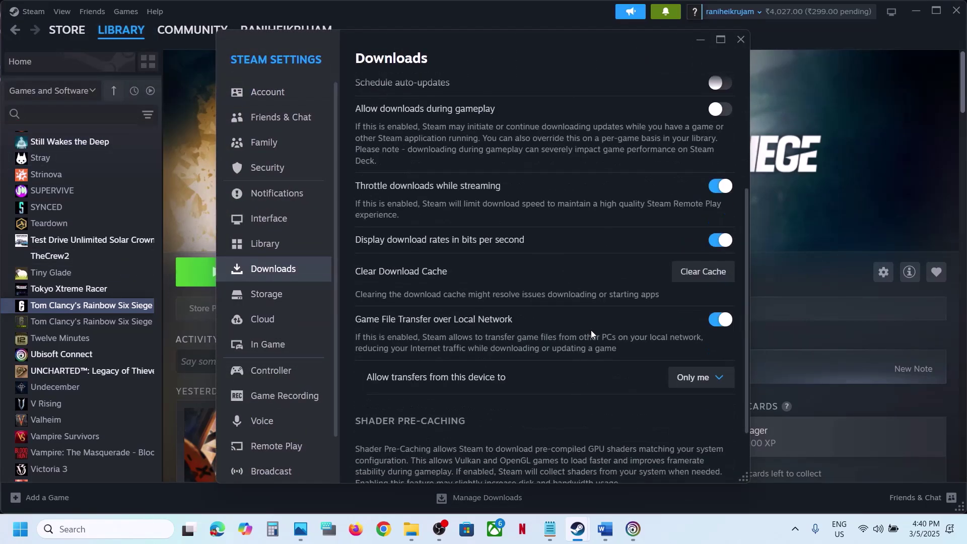
left_click(695, 276)
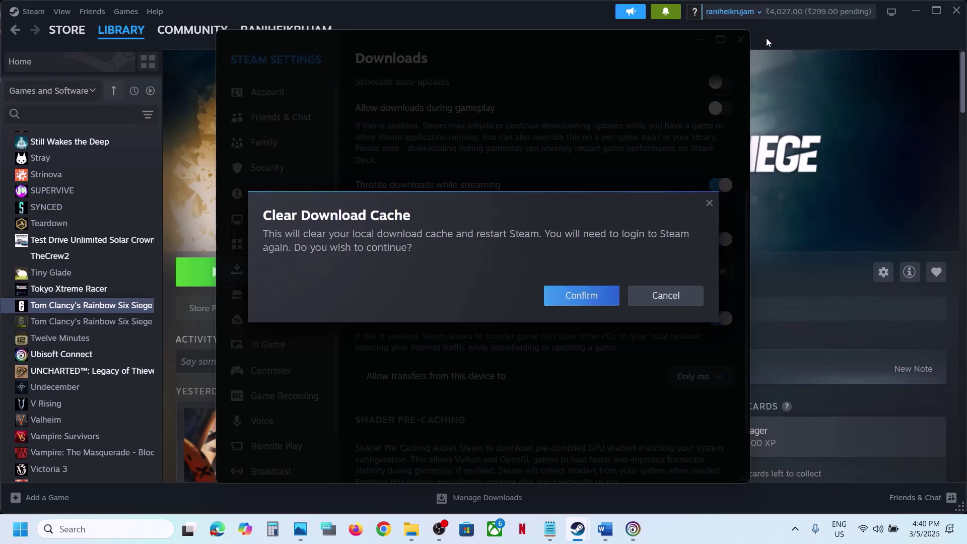
left_click(708, 204)
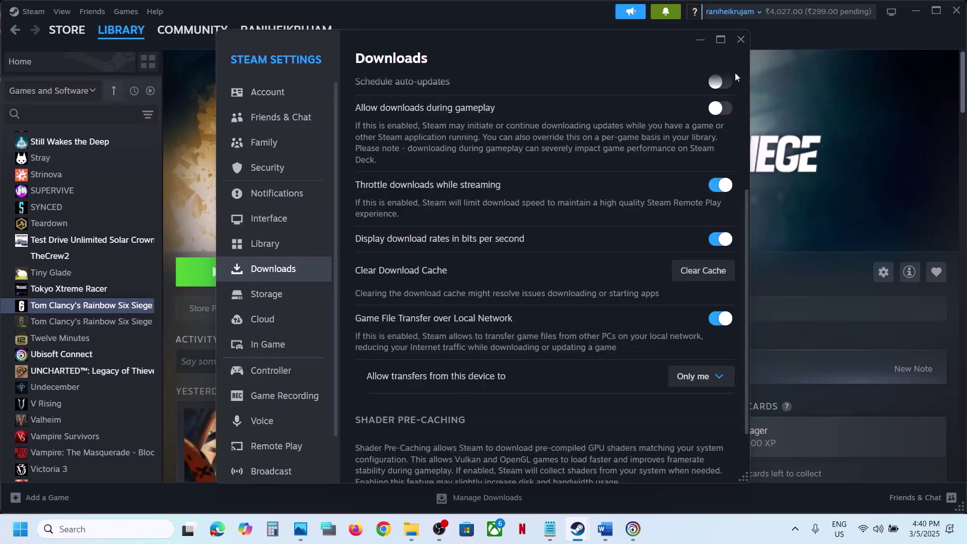
left_click(738, 41)
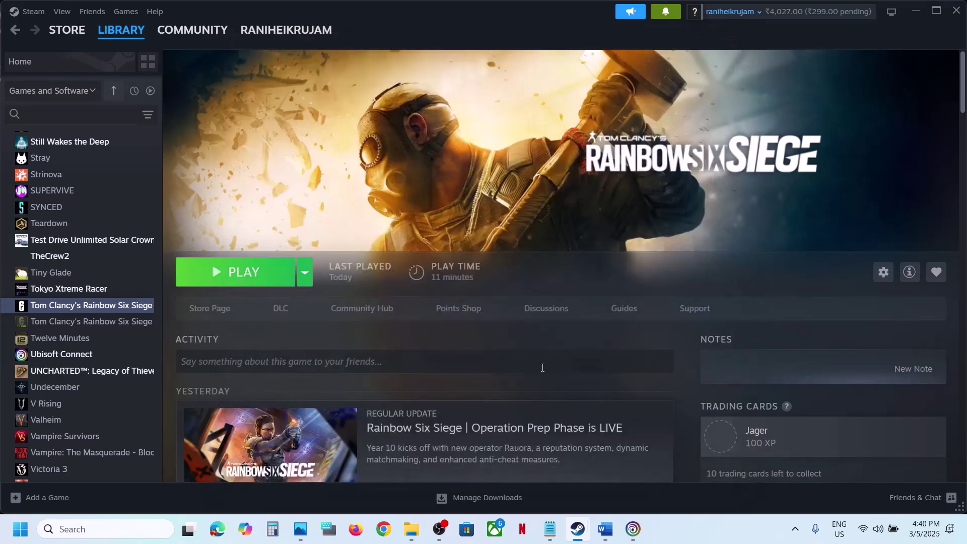
Step: Review the Ubisoft cache folder path in the Word notes
mouse_move(630, 538)
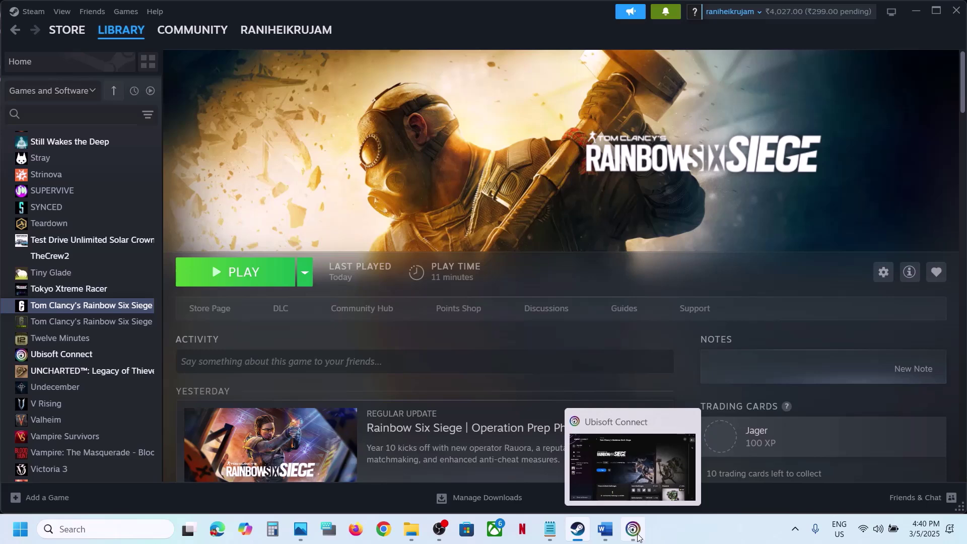
left_click(637, 537)
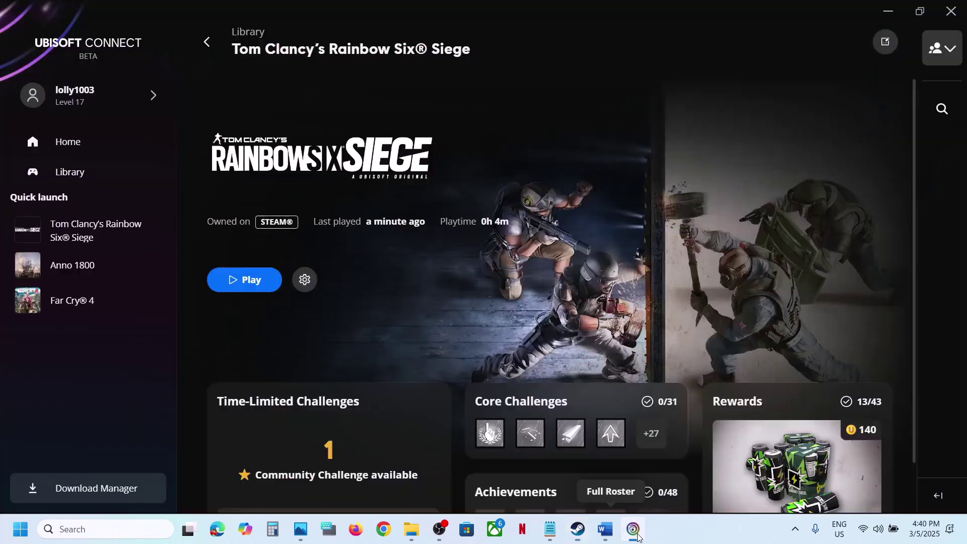
left_click(604, 529)
scroll(386, 390, "down", 1)
scroll(123, 368, "down", 1)
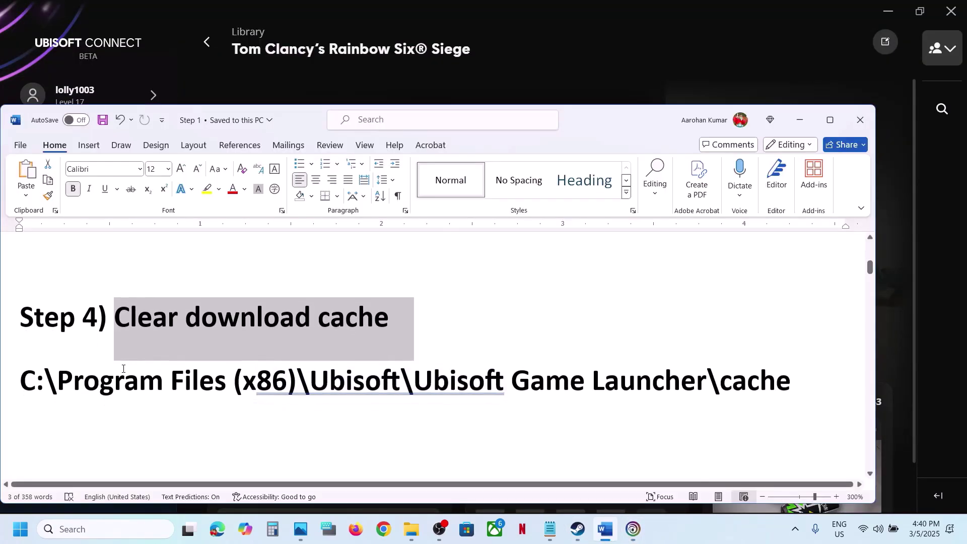
left_click_drag(104, 381, 489, 388)
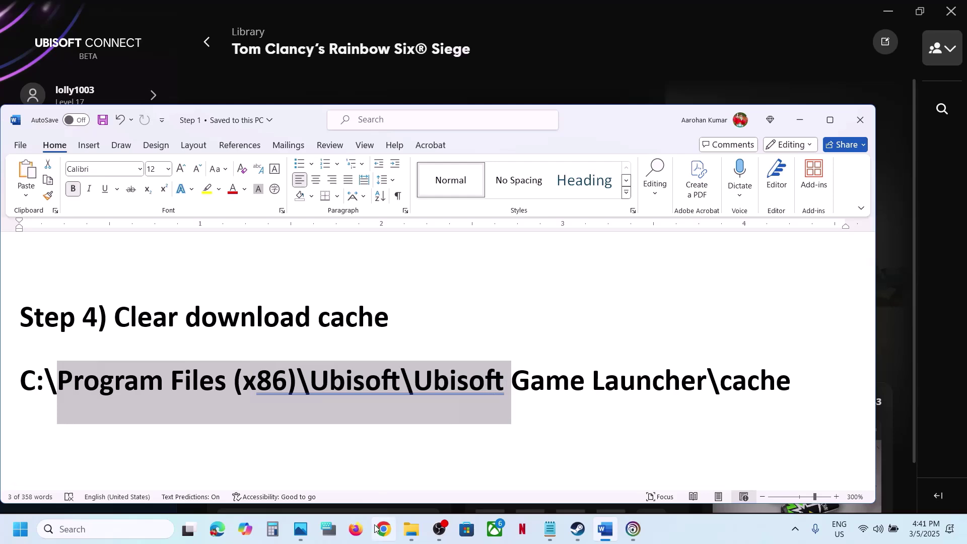
Step: Navigate to C:\Program Files (x86)\Ubisoft\Ubisoft Game Launcher in File Explorer
left_click(419, 531)
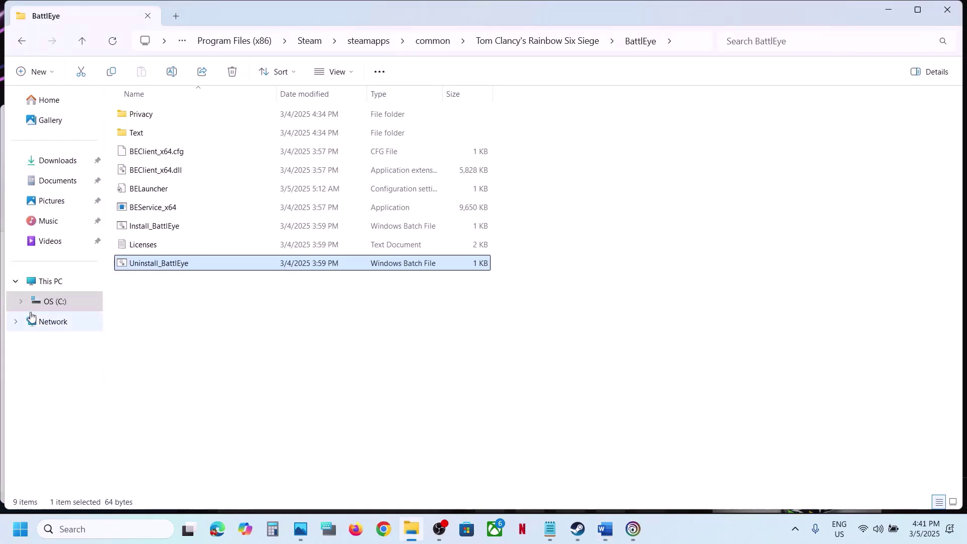
left_click(50, 287)
double_click(173, 134)
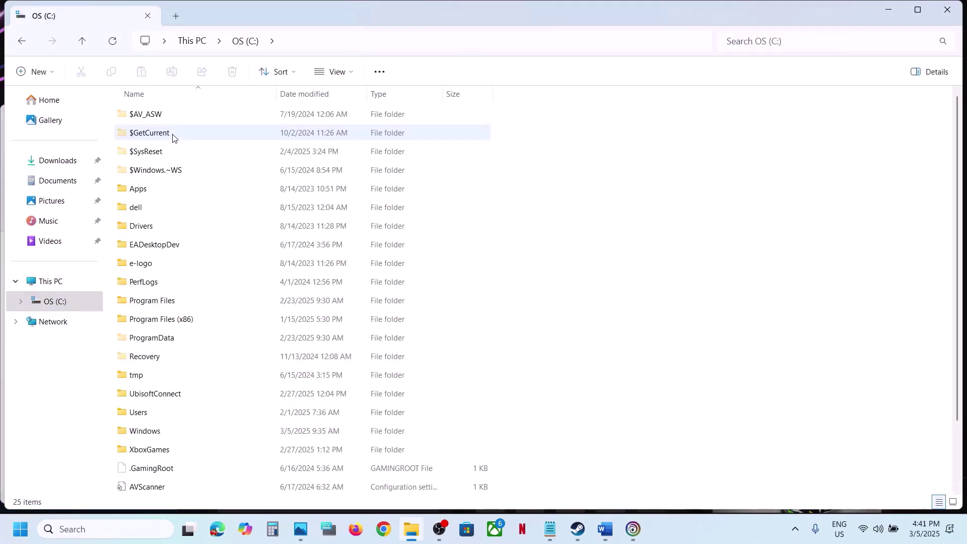
scroll(318, 350, "down", 1)
double_click(203, 274)
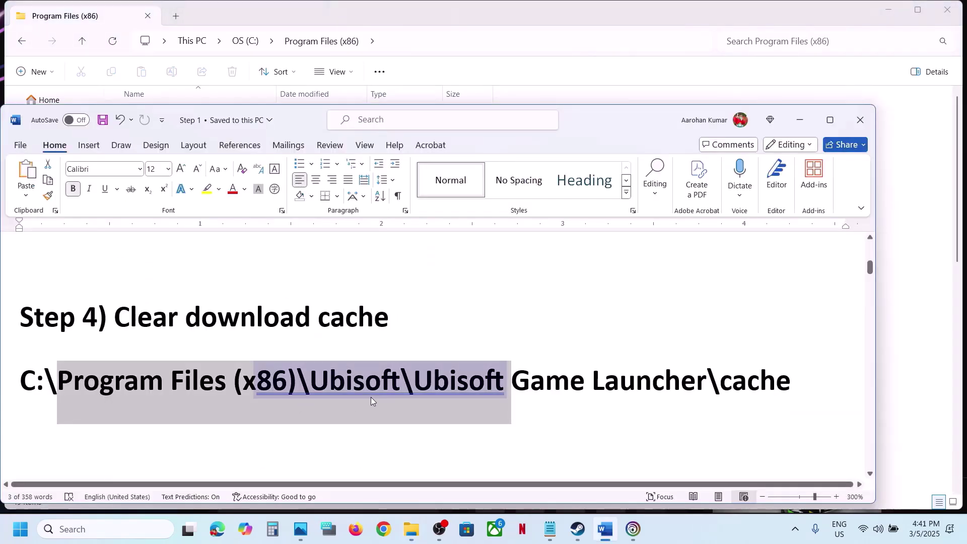
scroll(201, 376, "down", 9)
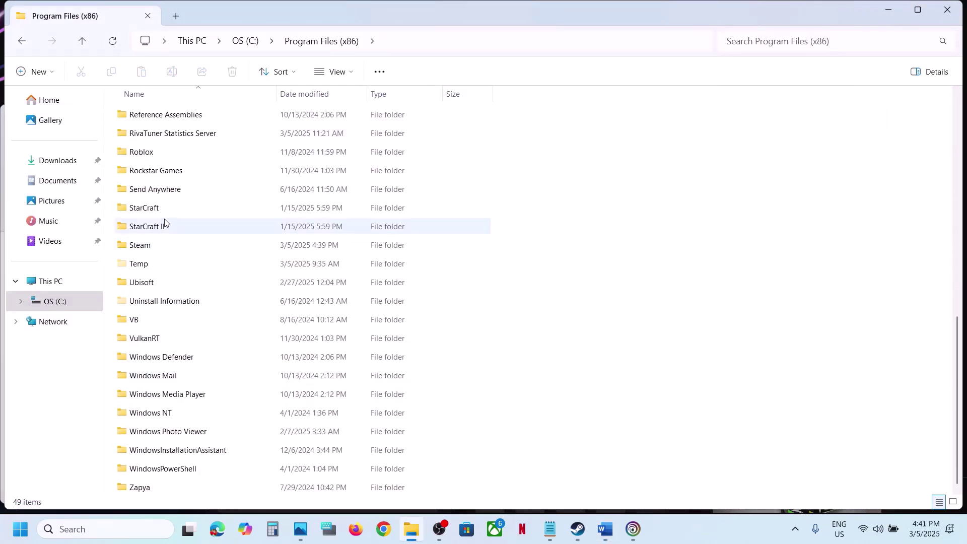
left_click(175, 304)
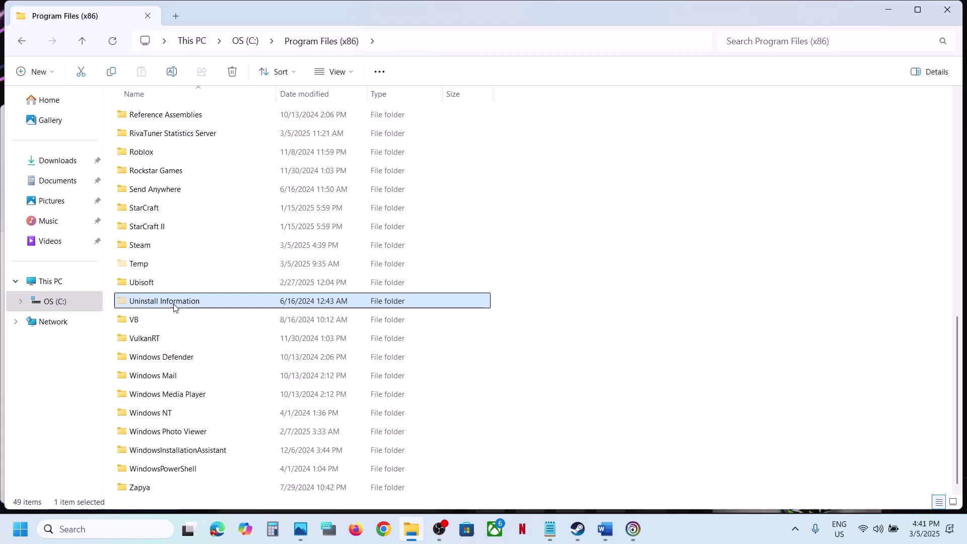
double_click(155, 283)
double_click(187, 119)
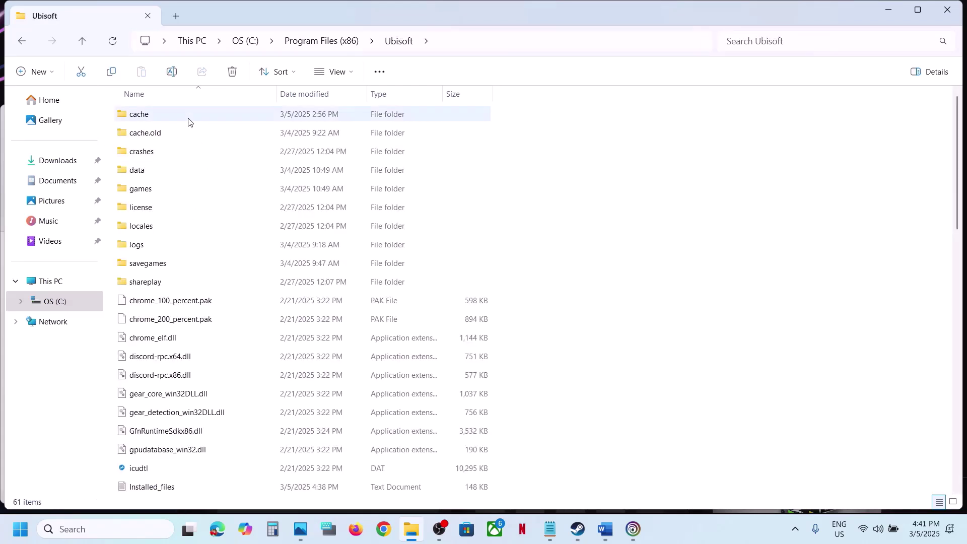
Step: Copy the cache folder
left_click(169, 119)
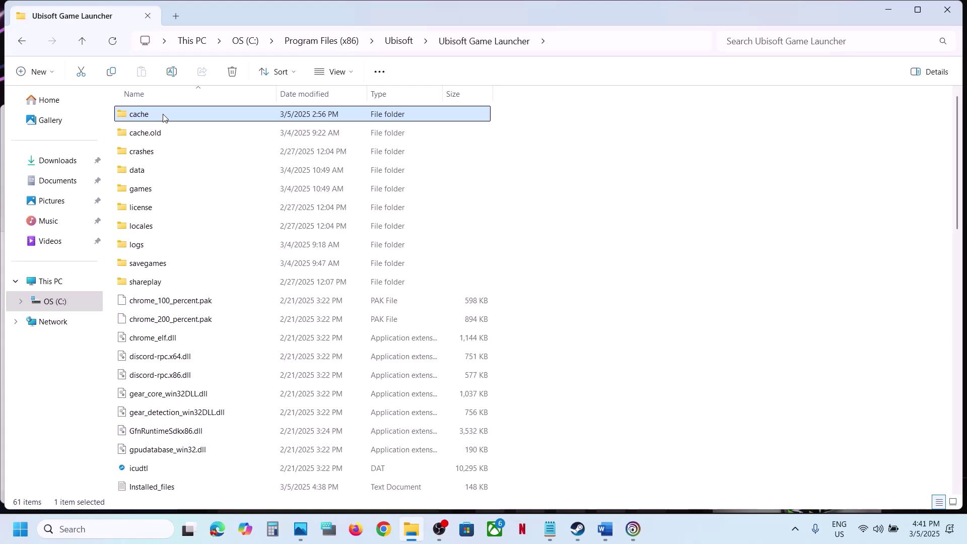
right_click(163, 117)
left_click(223, 132)
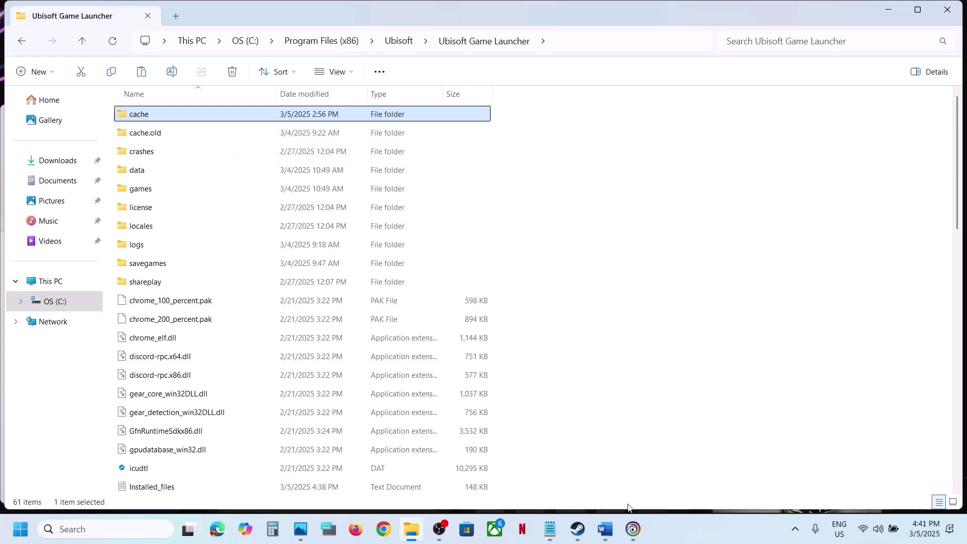
left_click(604, 532)
scroll(383, 398, "down", 2)
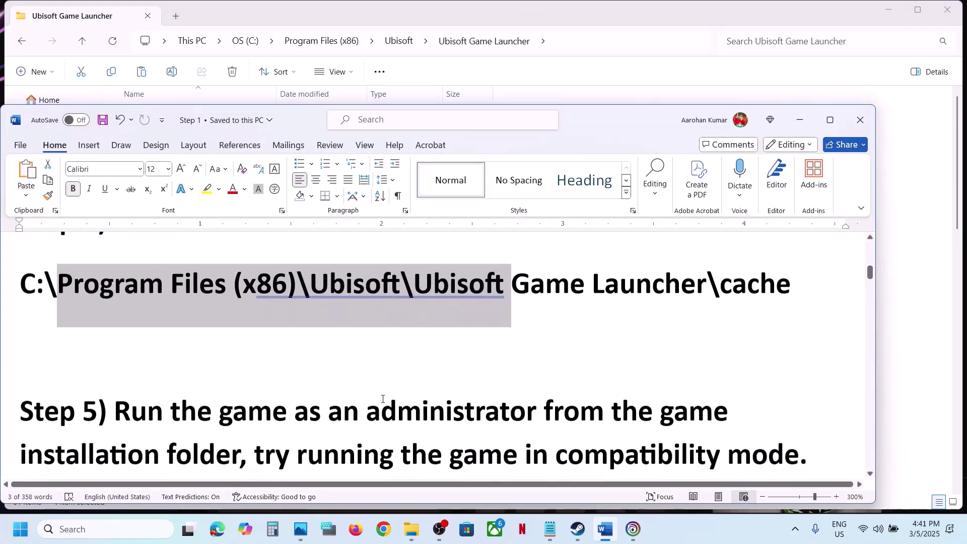
scroll(382, 398, "up", 2)
left_click(635, 527)
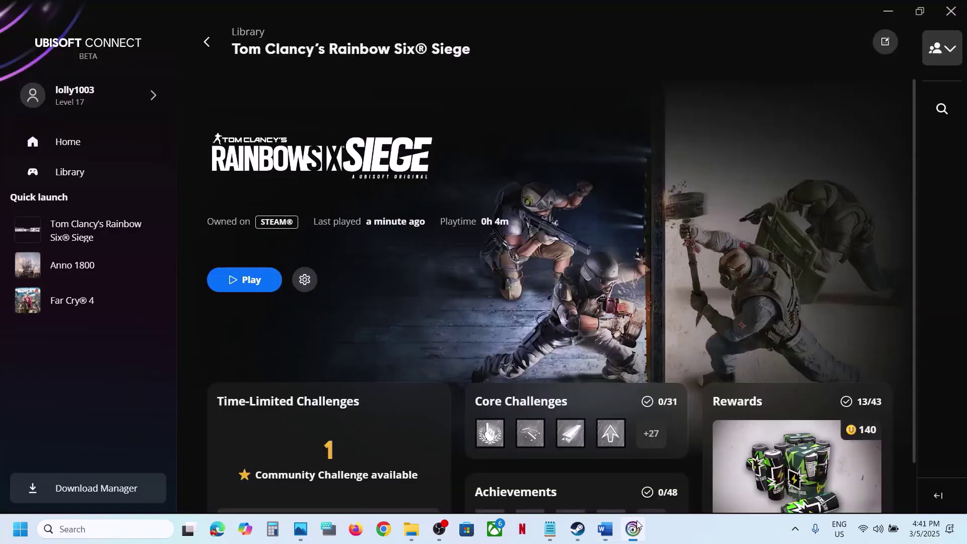
left_click(114, 100)
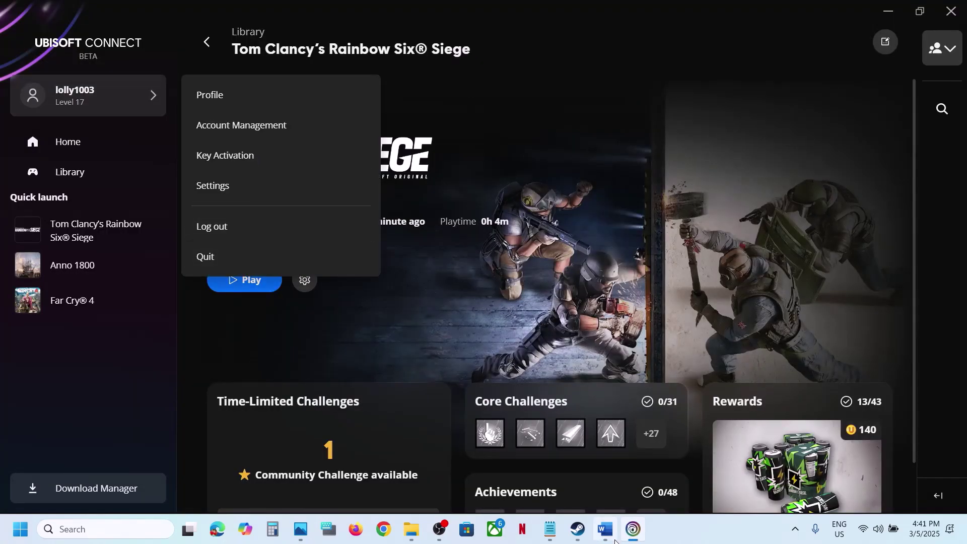
left_click(412, 529)
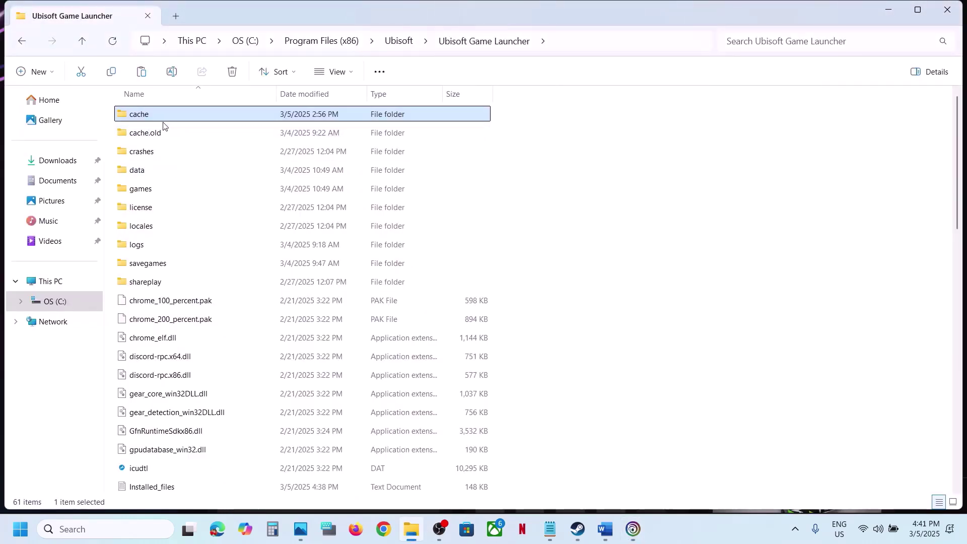
left_click(631, 529)
Step: Highlight the Step 5 run-as-administrator sentence in Word, then return to Ubisoft Connect
left_click(605, 529)
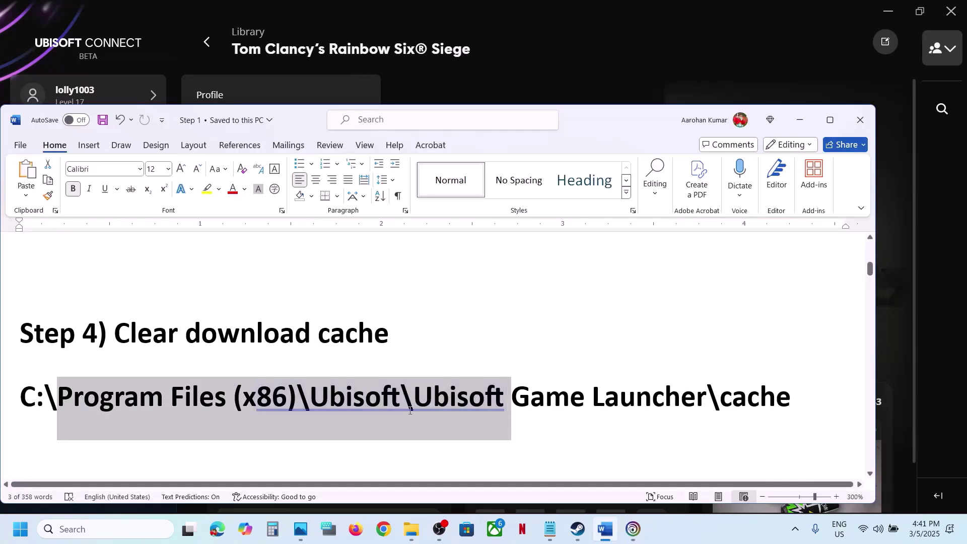
scroll(410, 410, "down", 4)
left_click_drag(114, 343, 232, 397)
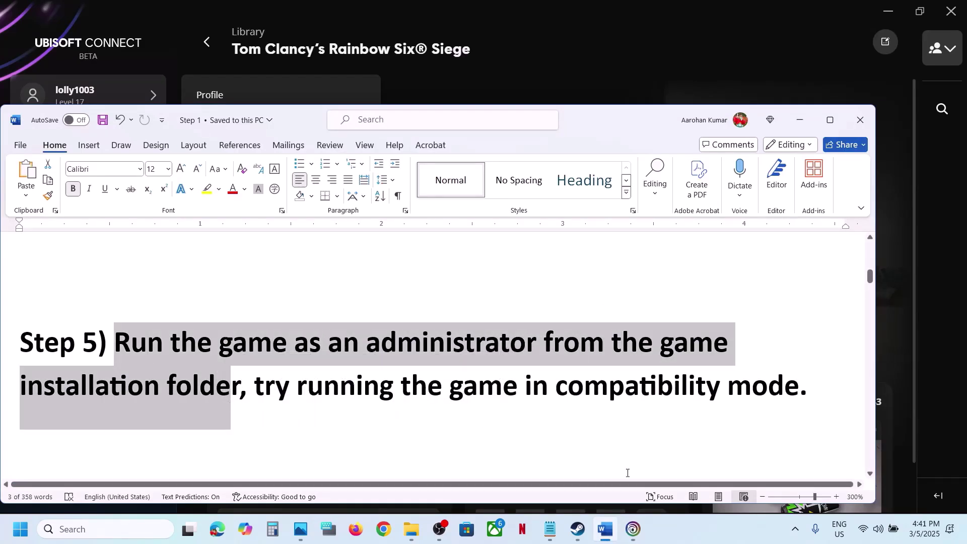
left_click(633, 529)
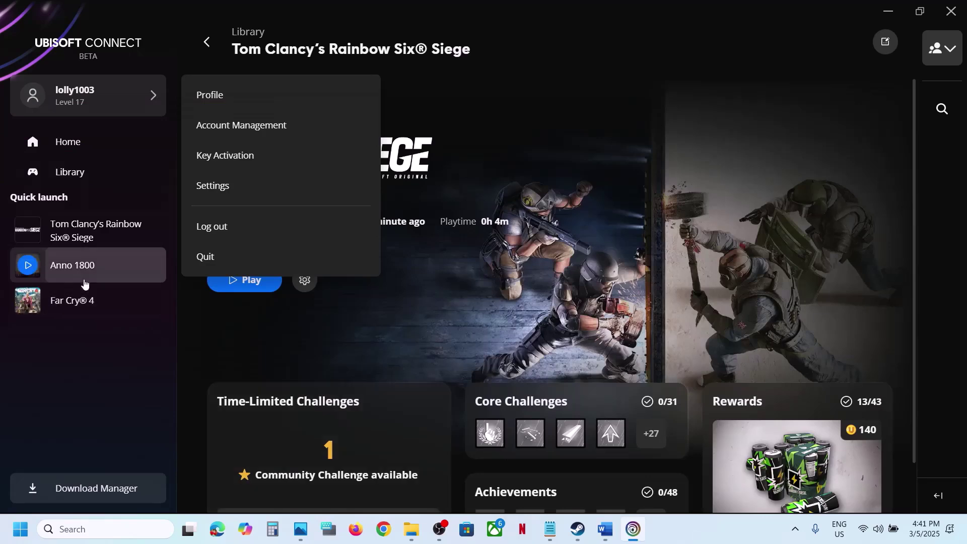
Step: Open the Ubisoft Connect library and view, then close, Rainbow Six Siege's properties
left_click(88, 180)
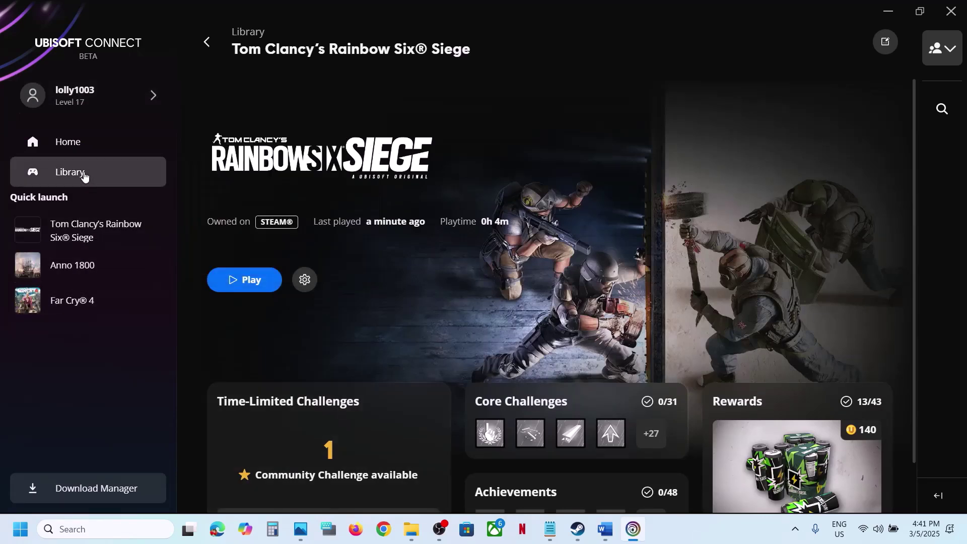
left_click(87, 182)
scroll(490, 442, "down", 4)
scroll(490, 442, "down", 4)
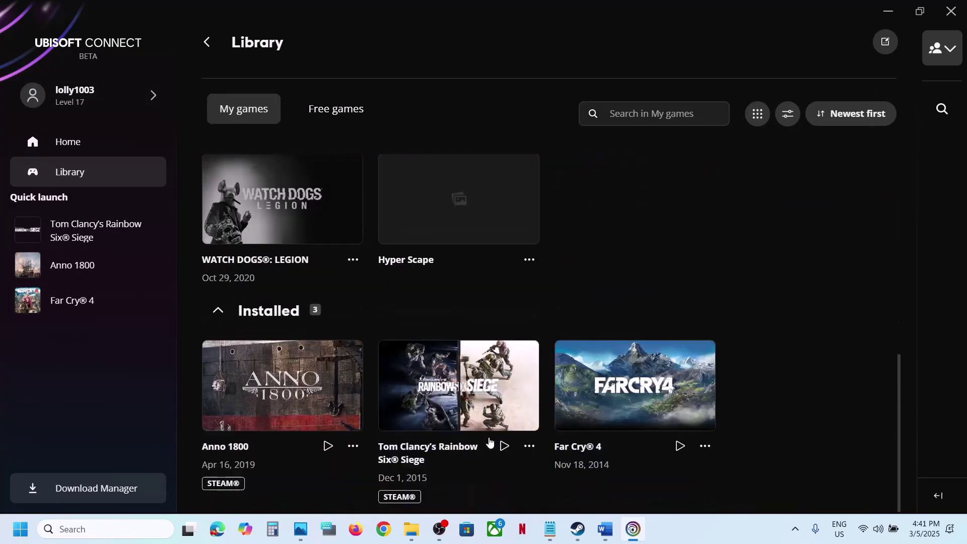
left_click(528, 446)
mouse_move(592, 418)
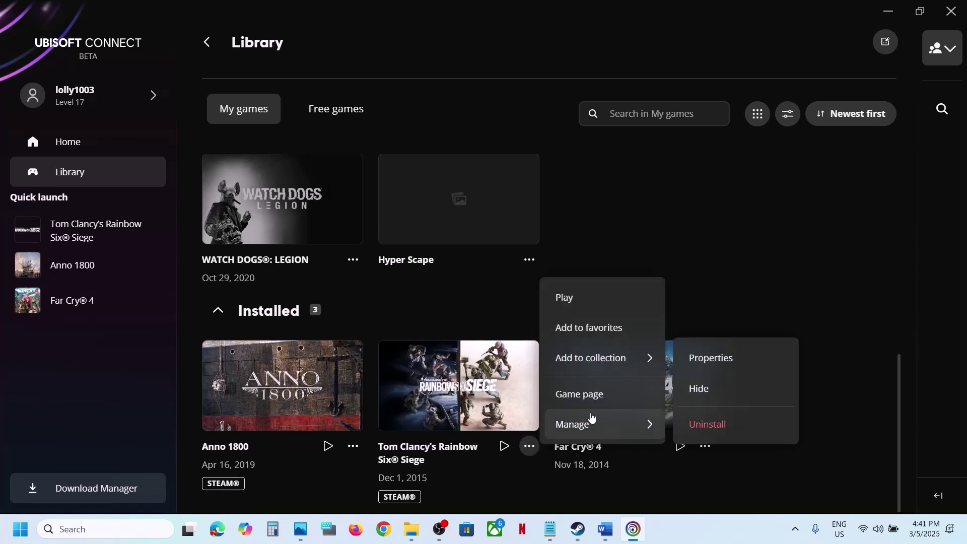
left_click(714, 366)
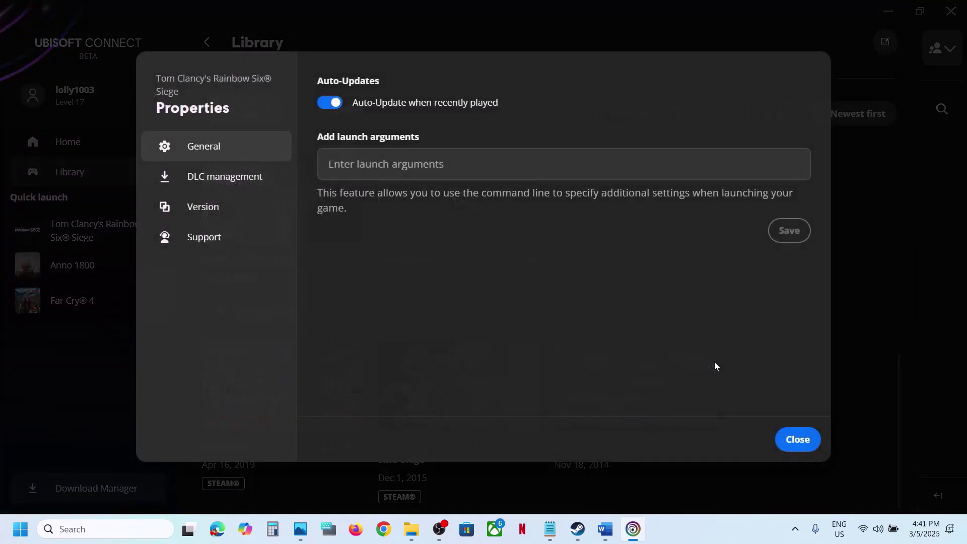
left_click(808, 443)
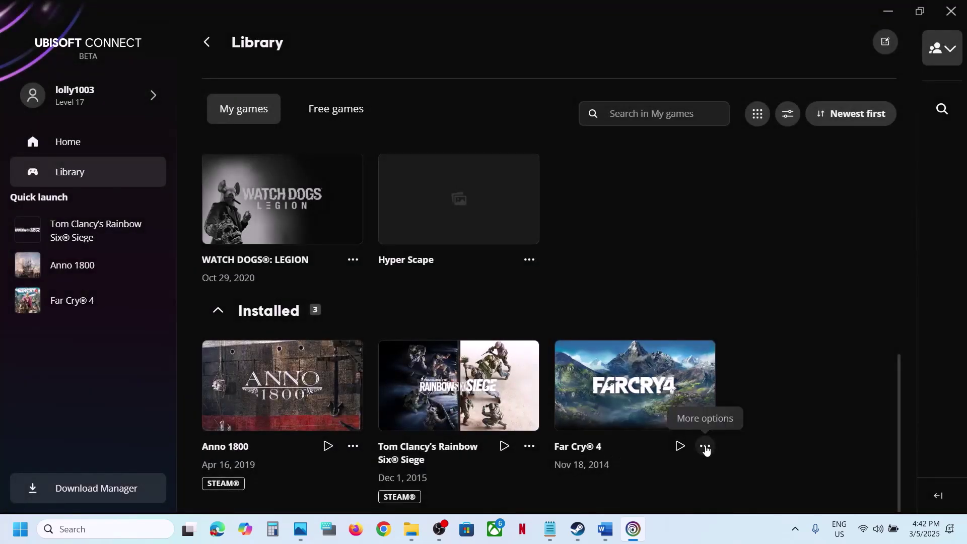
Step: Open Far Cry 4's Properties > Installation and open its install folder
left_click(705, 446)
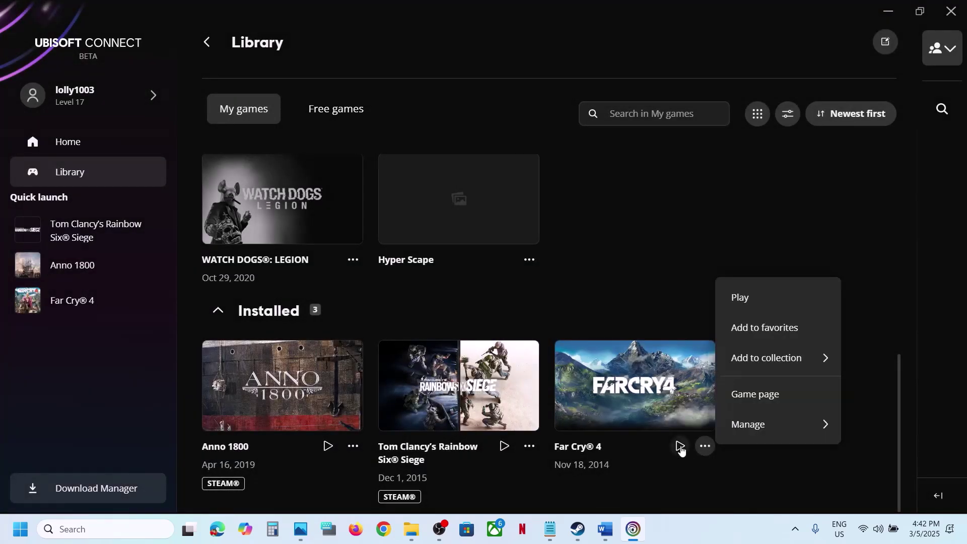
mouse_move(764, 425)
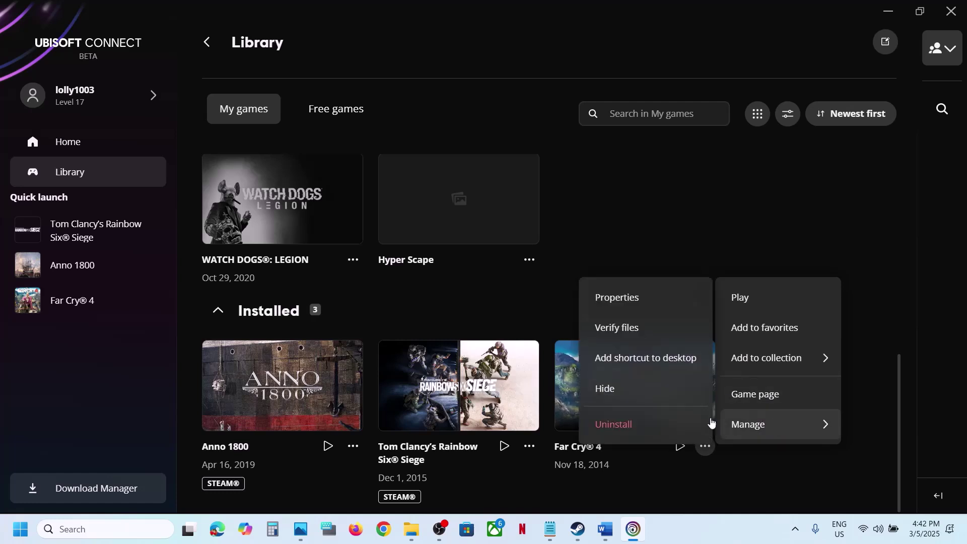
left_click(645, 305)
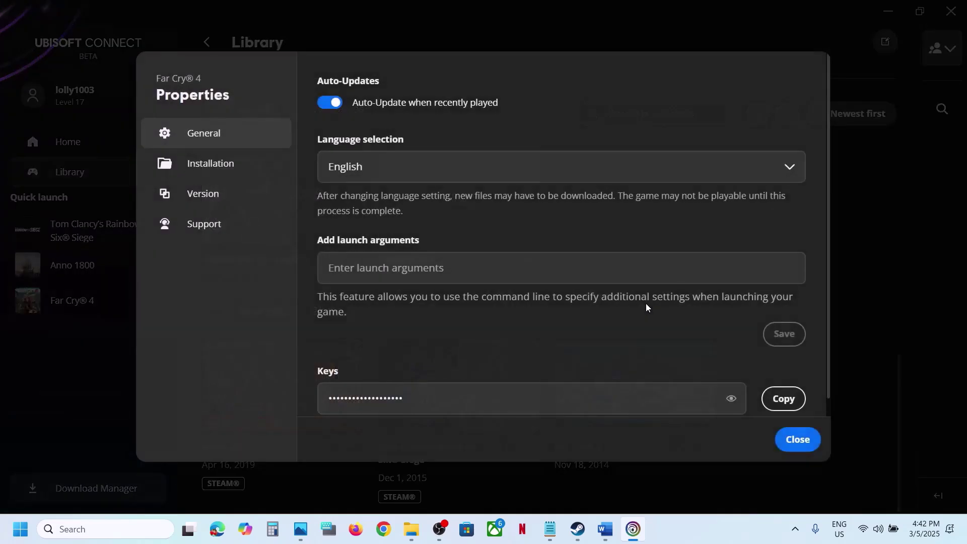
left_click(209, 164)
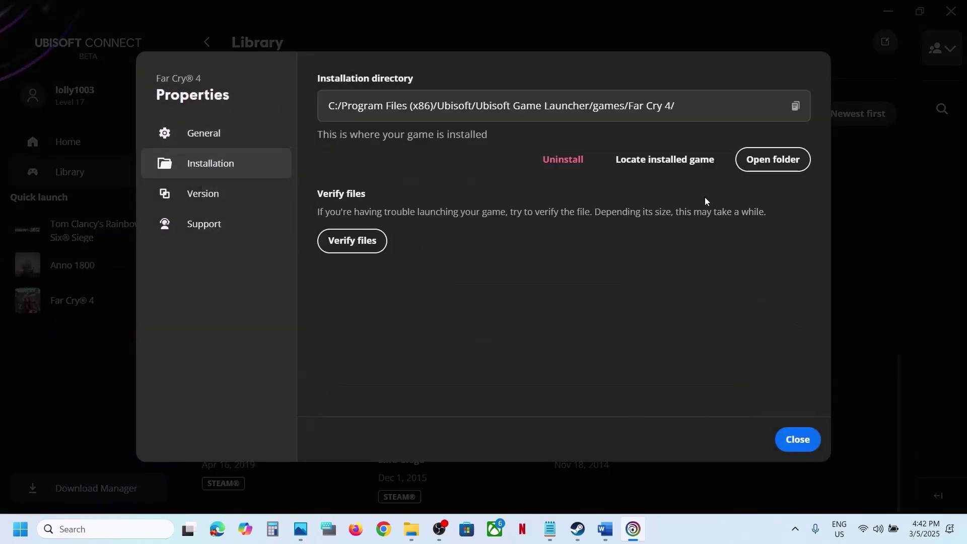
left_click(767, 172)
Step: In Steam, browse Rainbow Six Siege's local files via Manage
left_click(577, 529)
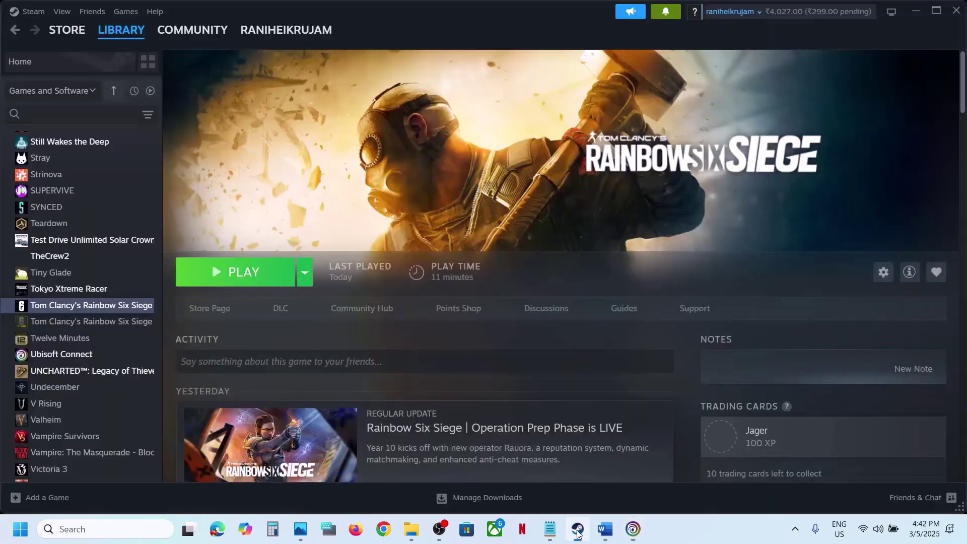
right_click(119, 309)
mouse_move(156, 381)
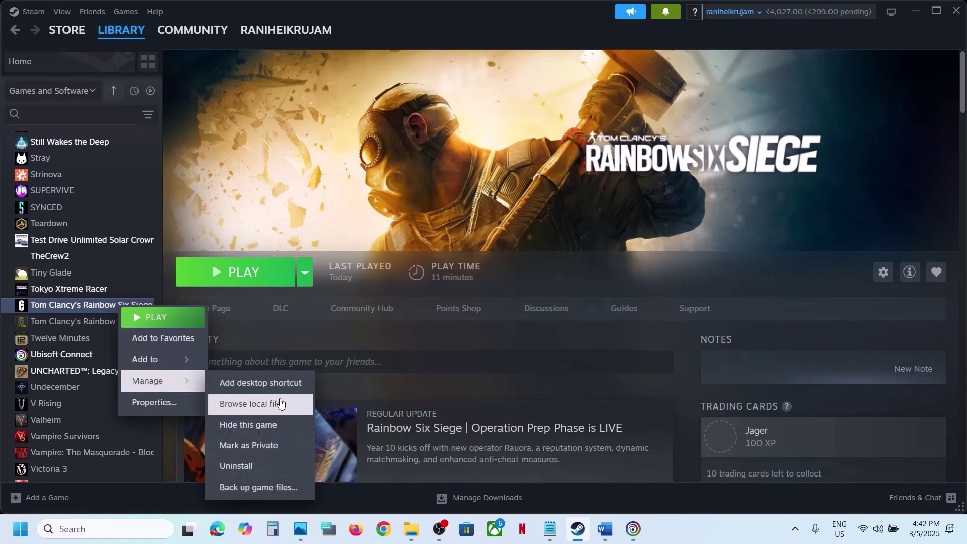
left_click(262, 414)
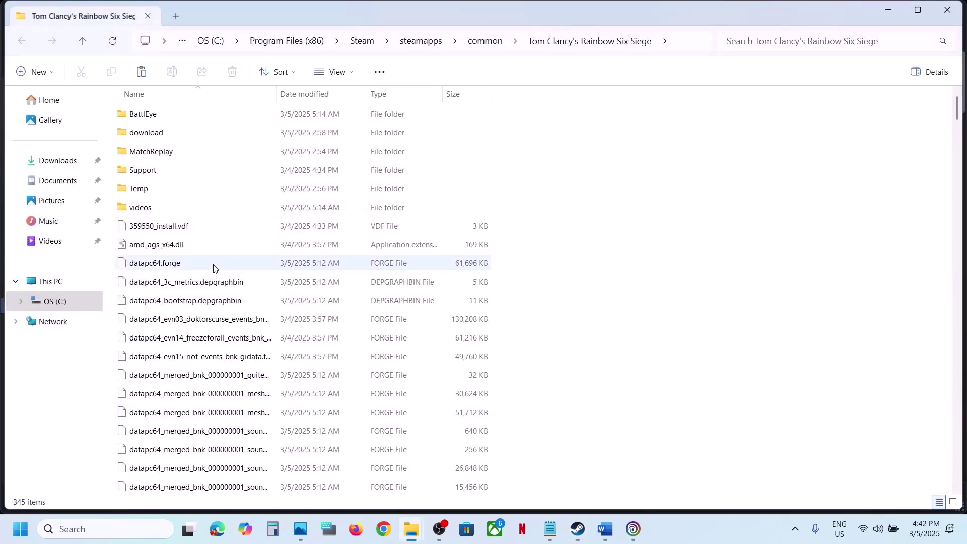
Step: Scroll through the game folder and select the RainbowSix executable
scroll(213, 268, "down", 5)
scroll(214, 267, "down", 20)
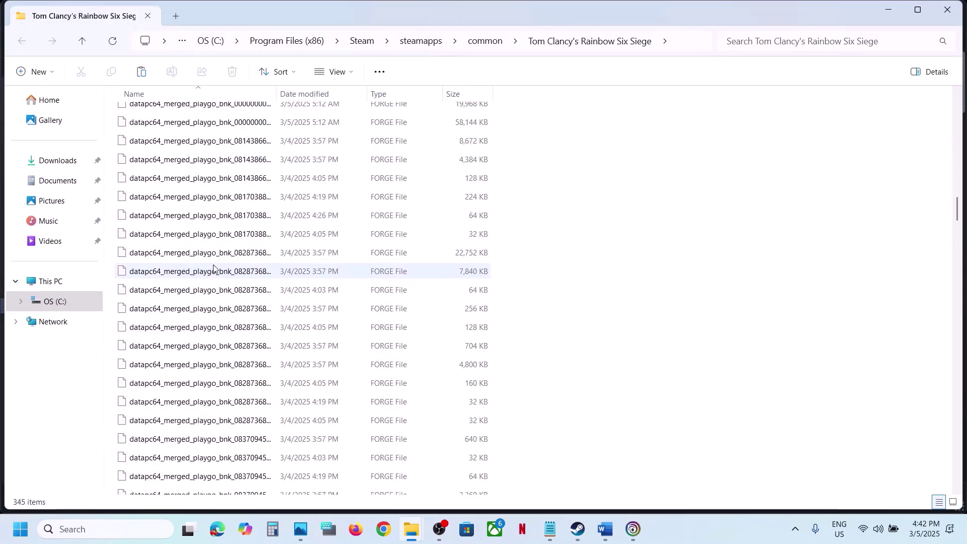
scroll(213, 268, "up", 20)
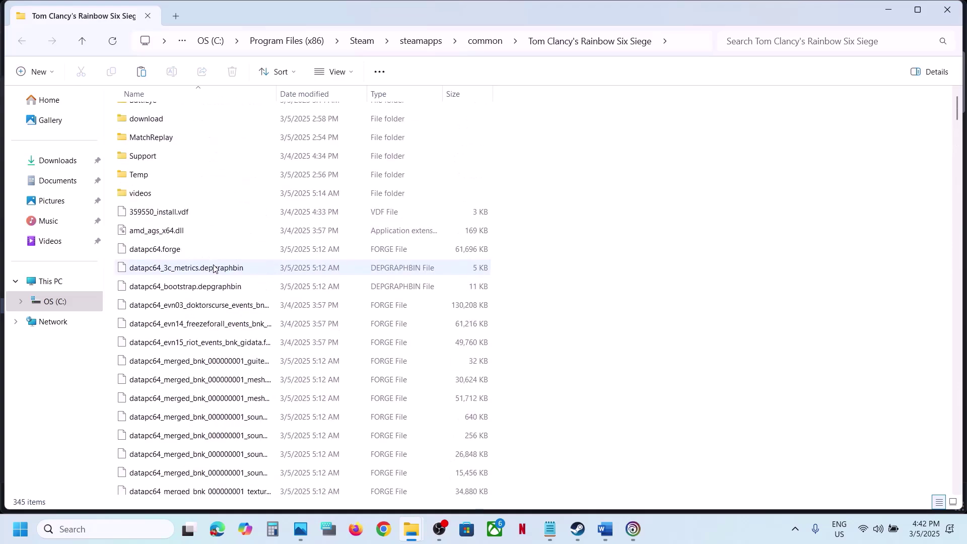
scroll(176, 190, "down", 15)
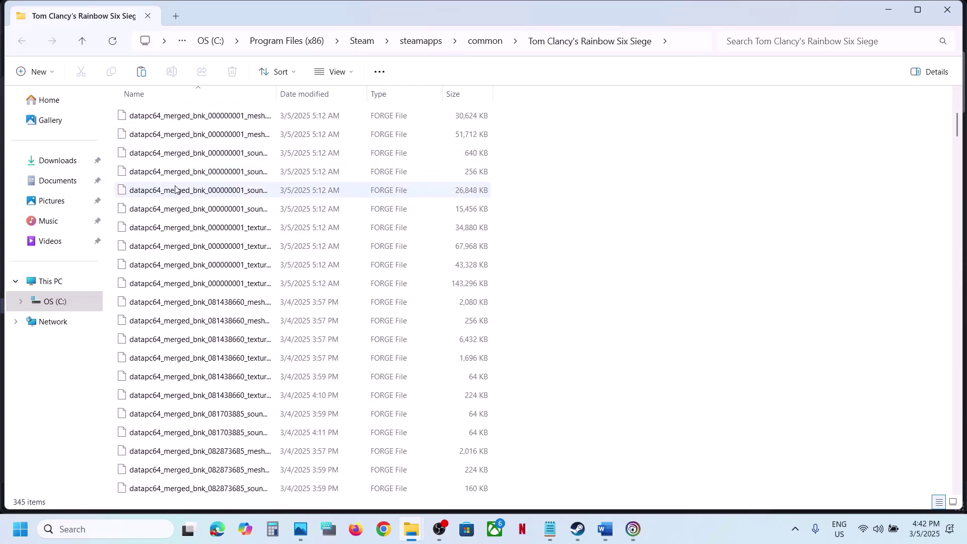
scroll(175, 190, "down", 20)
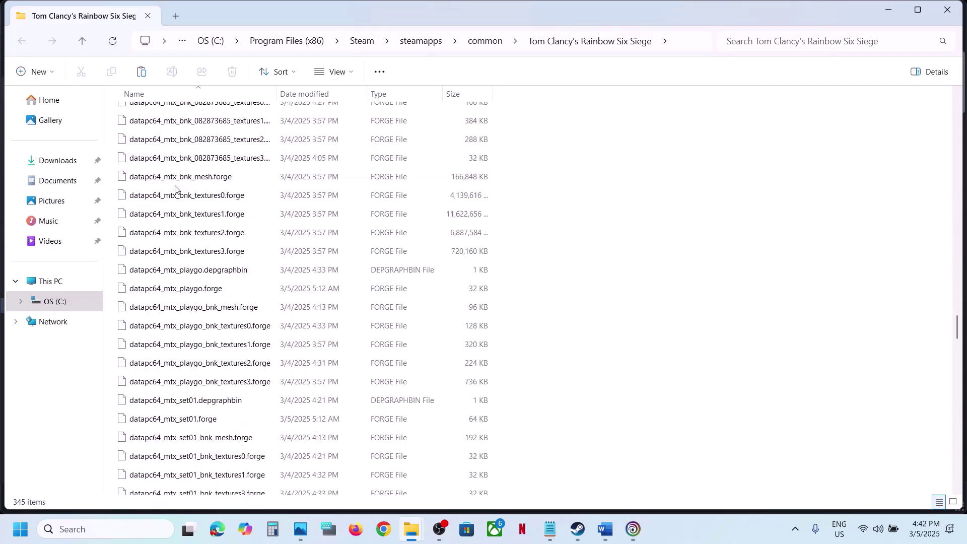
scroll(175, 189, "down", 20)
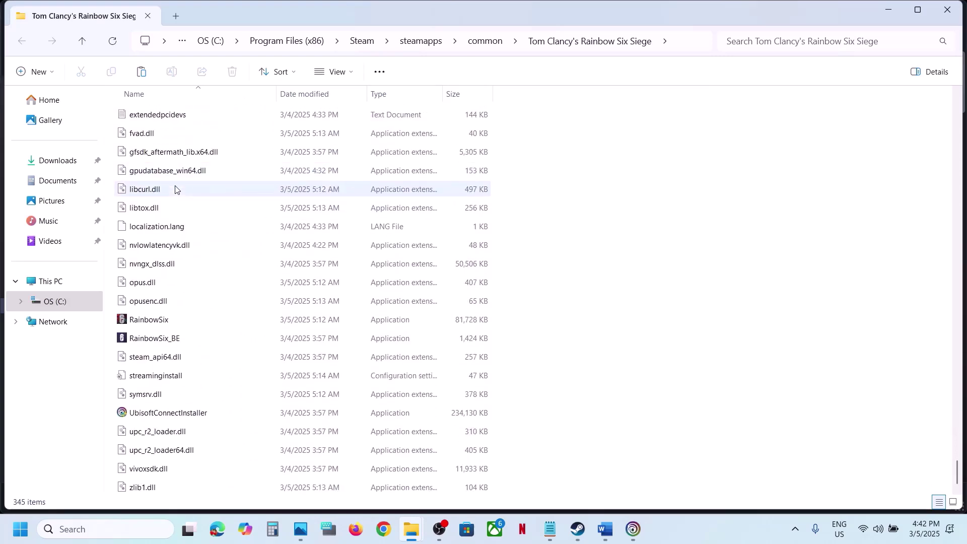
left_click(155, 318)
Step: Set the RainbowSix executable to always run as administrator
right_click(157, 323)
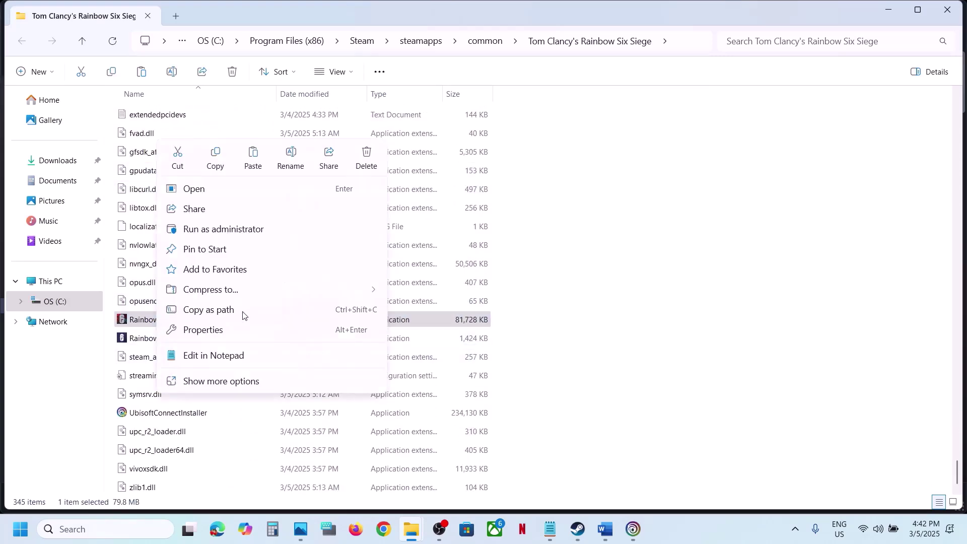
left_click(237, 328)
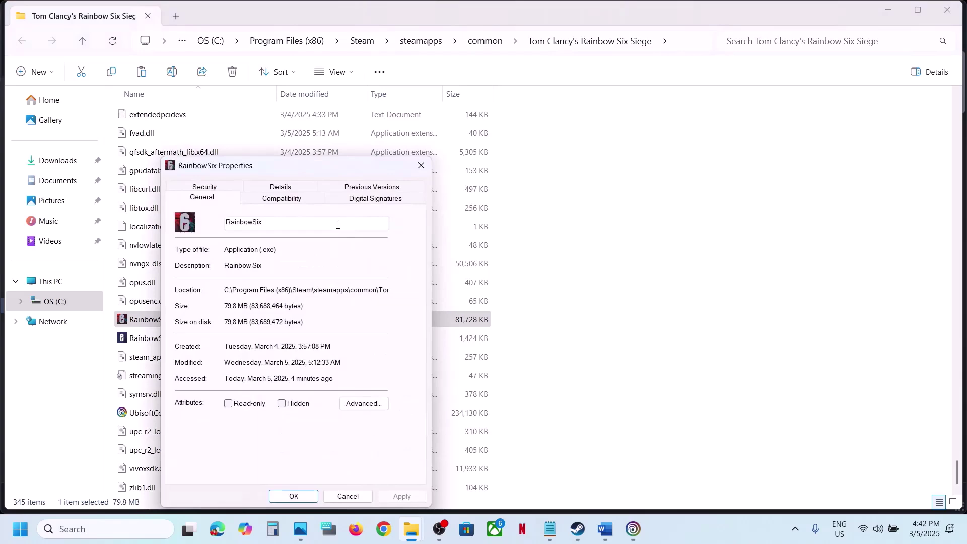
left_click(293, 198)
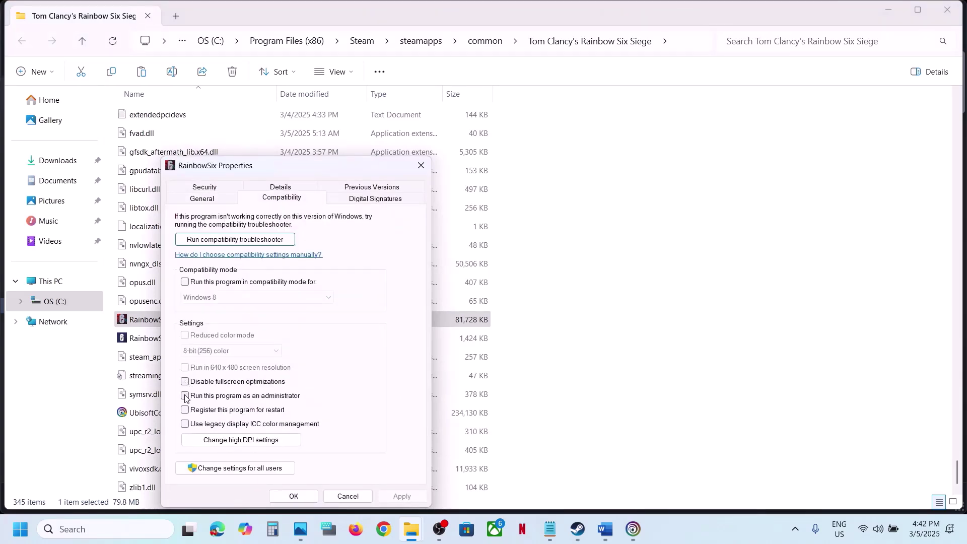
left_click(397, 497)
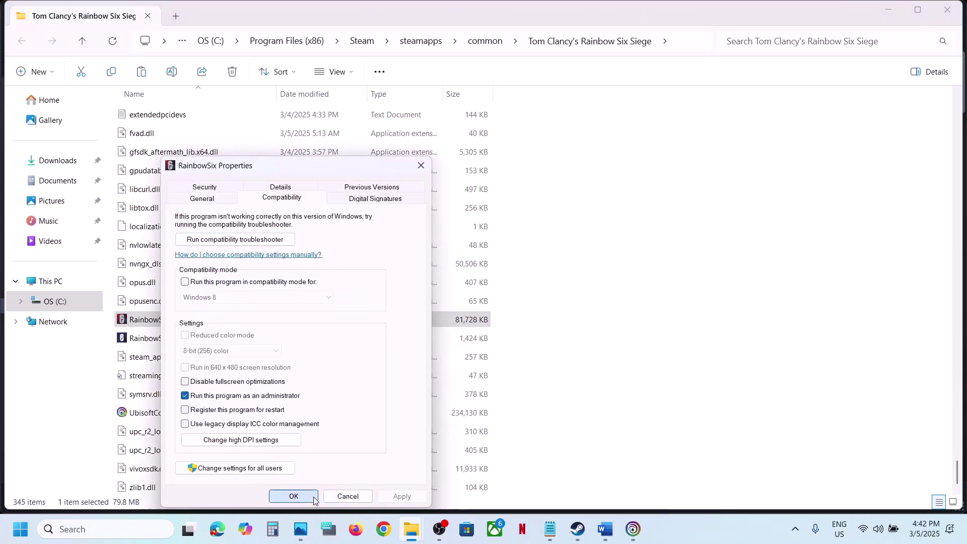
left_click(313, 498)
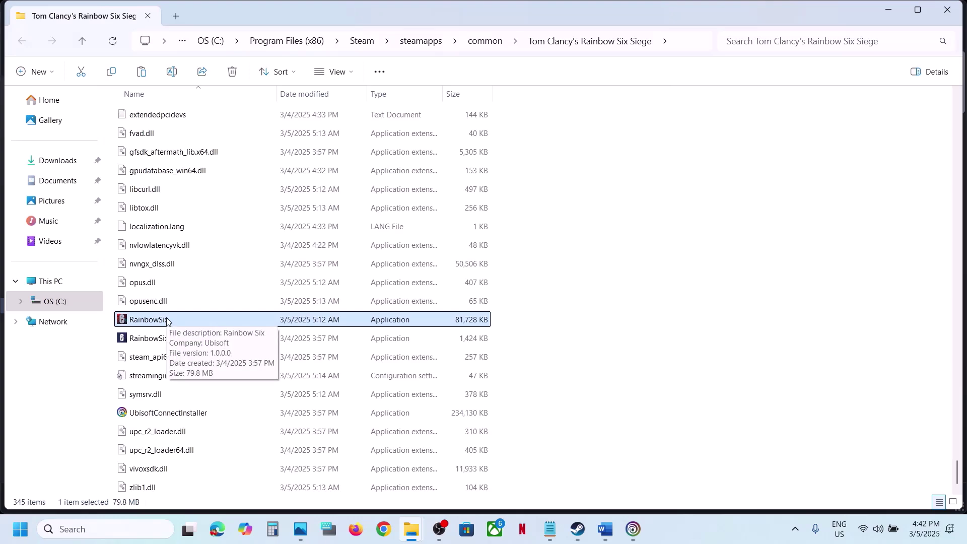
Step: Reopen RainbowSix's compatibility settings and apply Windows 8 compatibility mode
right_click(166, 321)
left_click(231, 332)
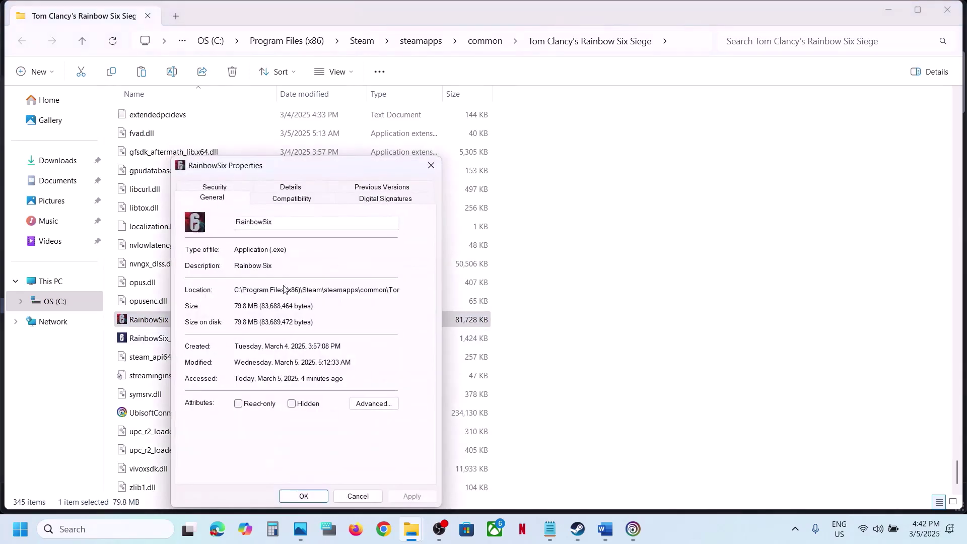
left_click(280, 199)
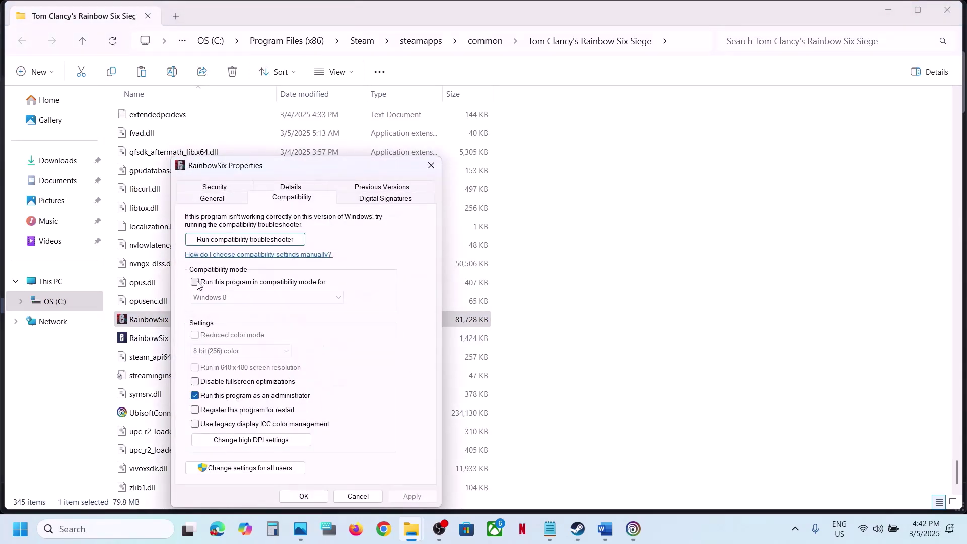
left_click(399, 494)
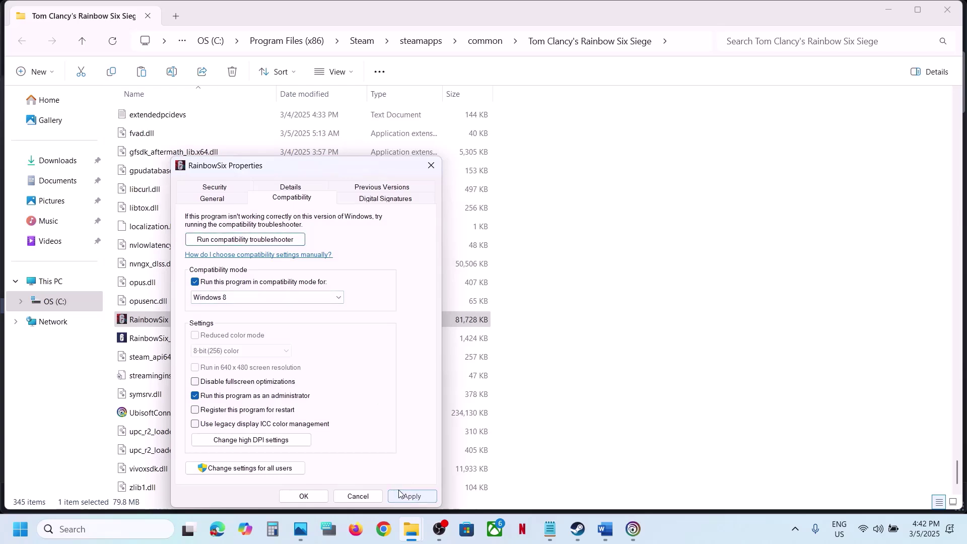
left_click(304, 496)
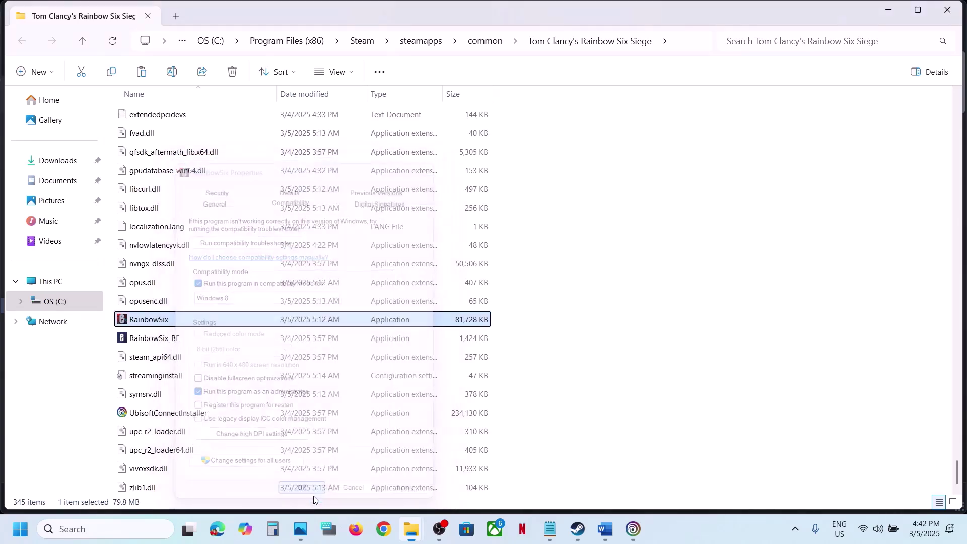
Step: Switch RainbowSix's compatibility mode to Windows 7 and apply it
right_click(163, 320)
left_click(224, 331)
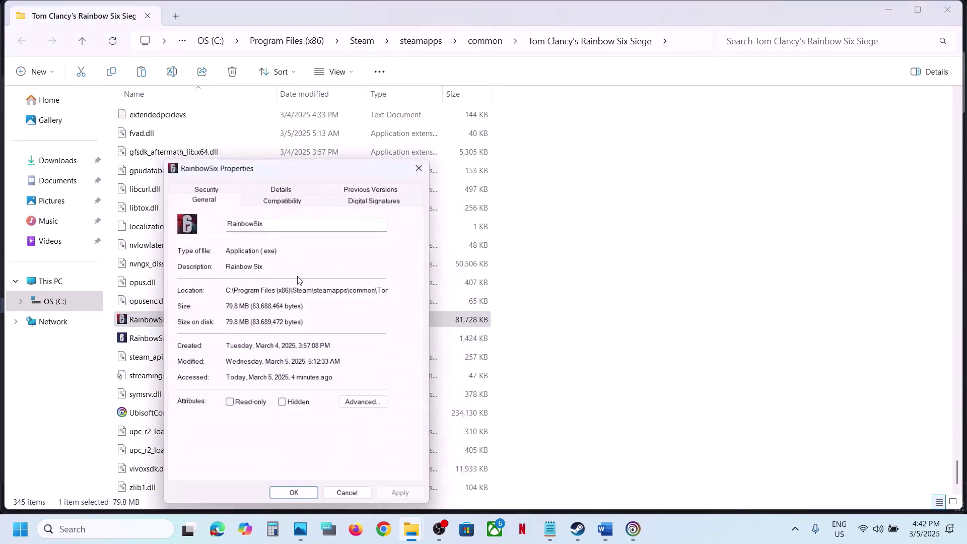
left_click(270, 201)
left_click(244, 299)
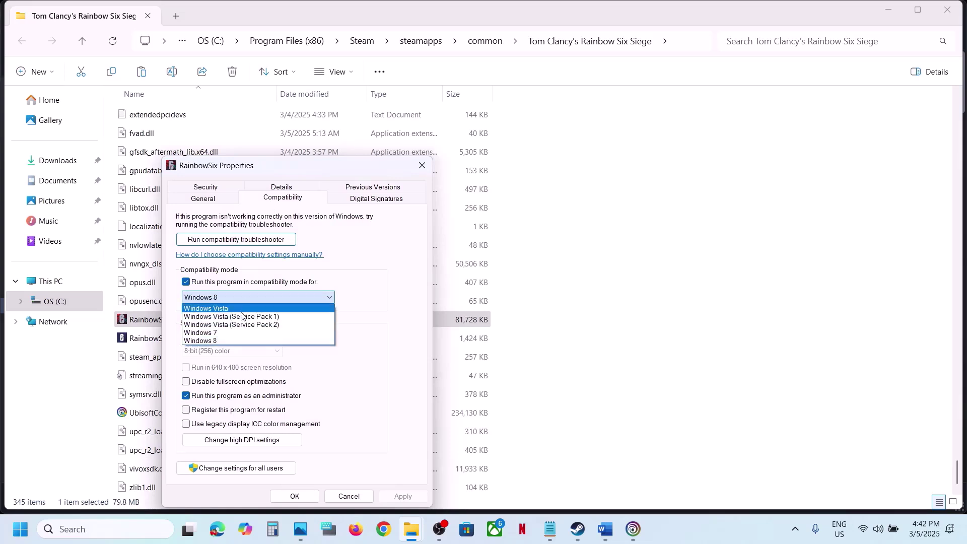
left_click(231, 333)
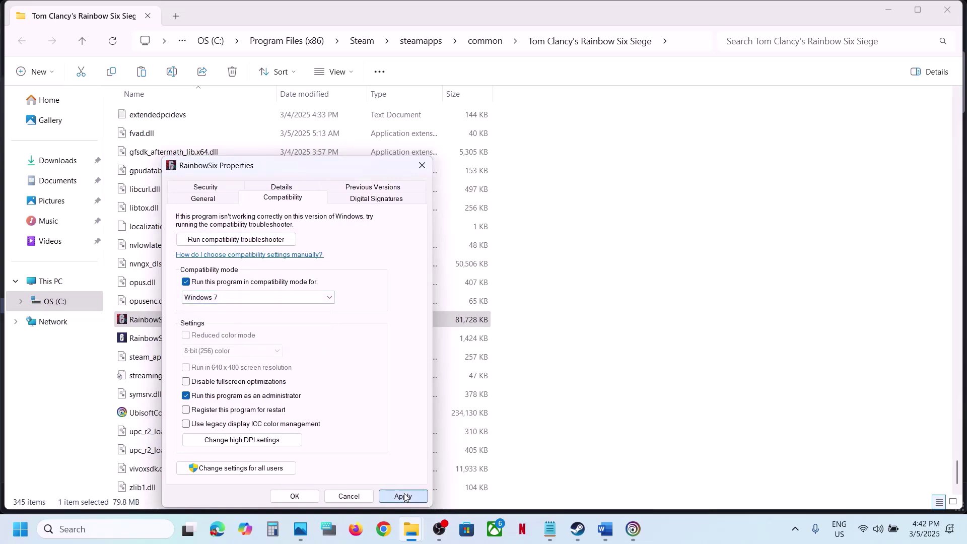
left_click(402, 496)
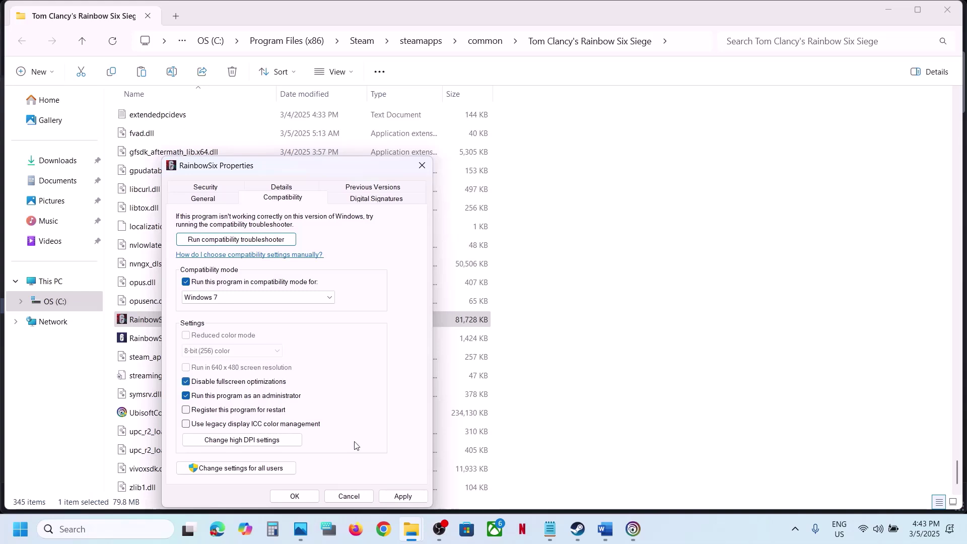
left_click(306, 497)
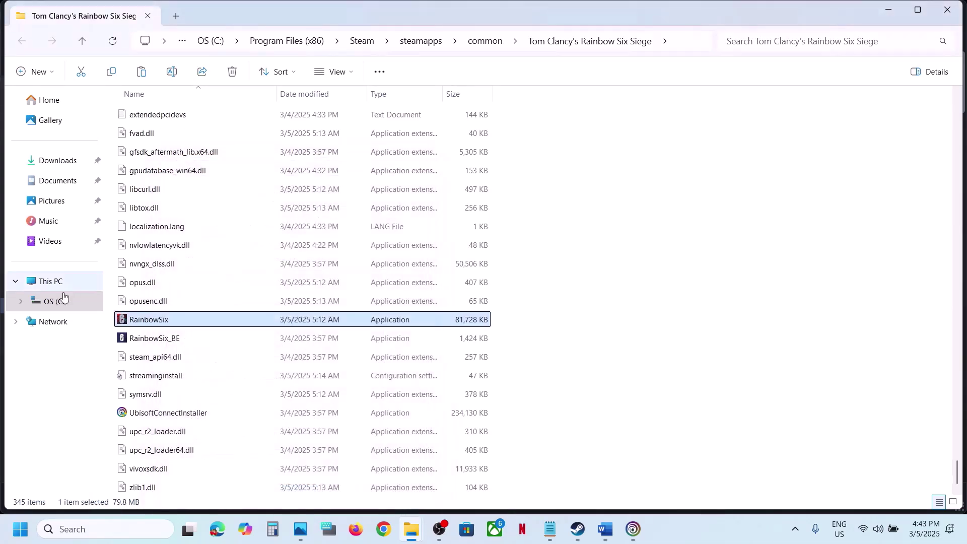
Step: Clear all of RainbowSix's compatibility and administrator options, then return to Steam
left_click(159, 344)
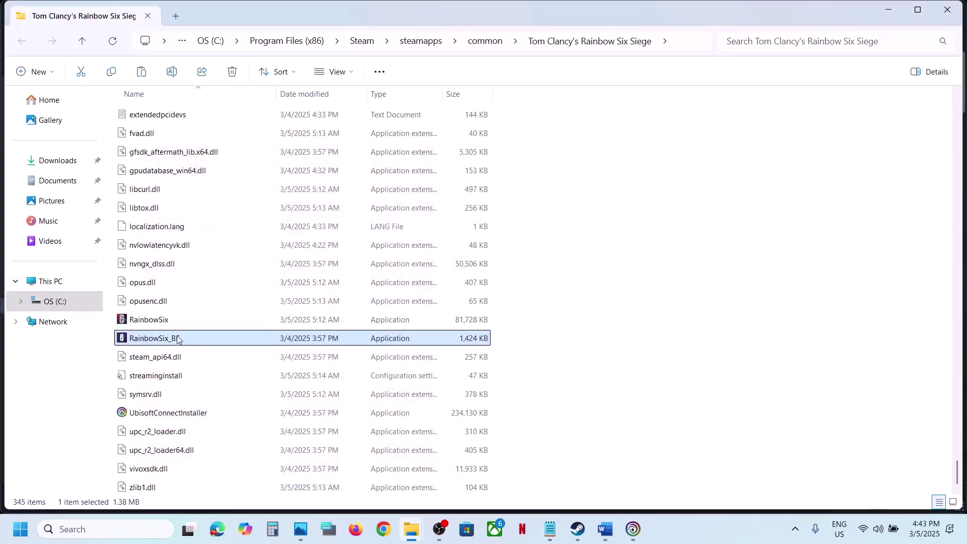
right_click(157, 322)
left_click(222, 331)
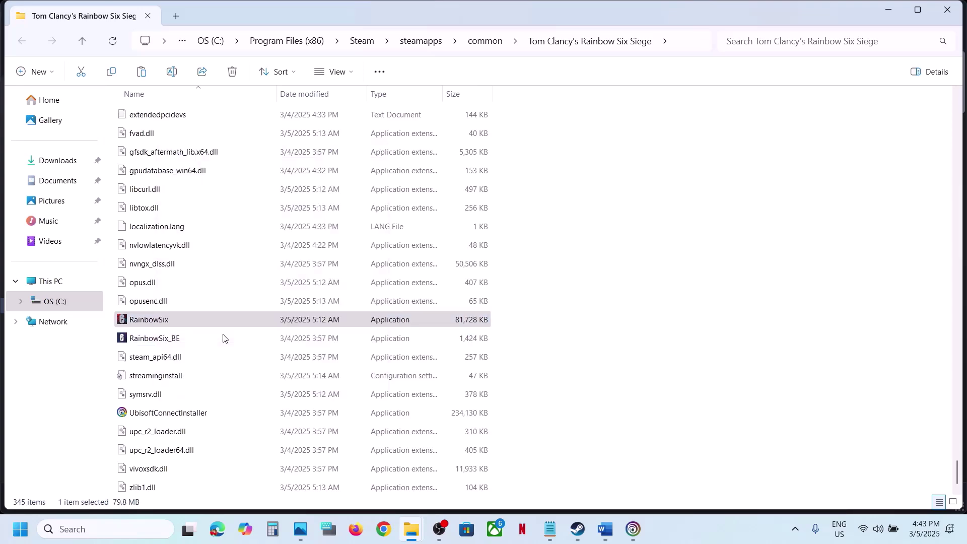
left_click(274, 200)
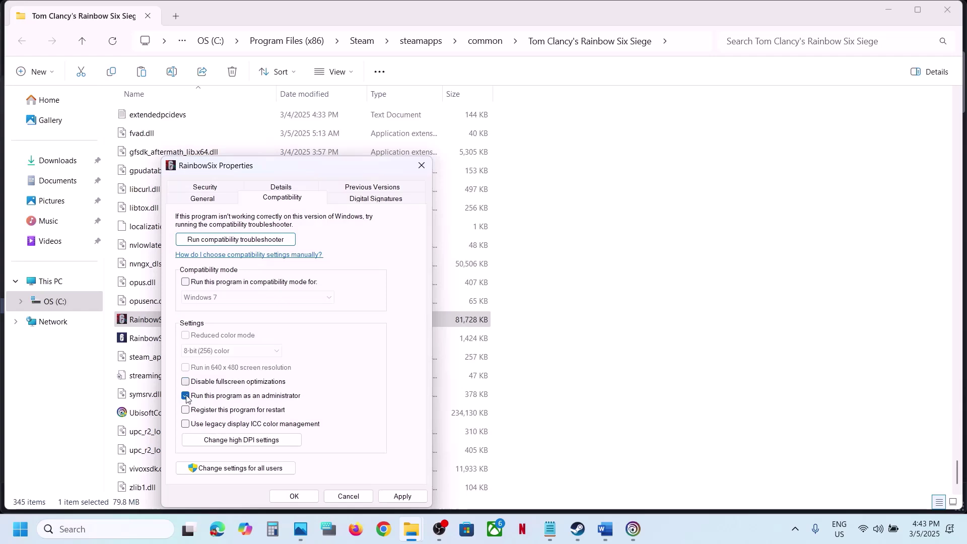
left_click(402, 496)
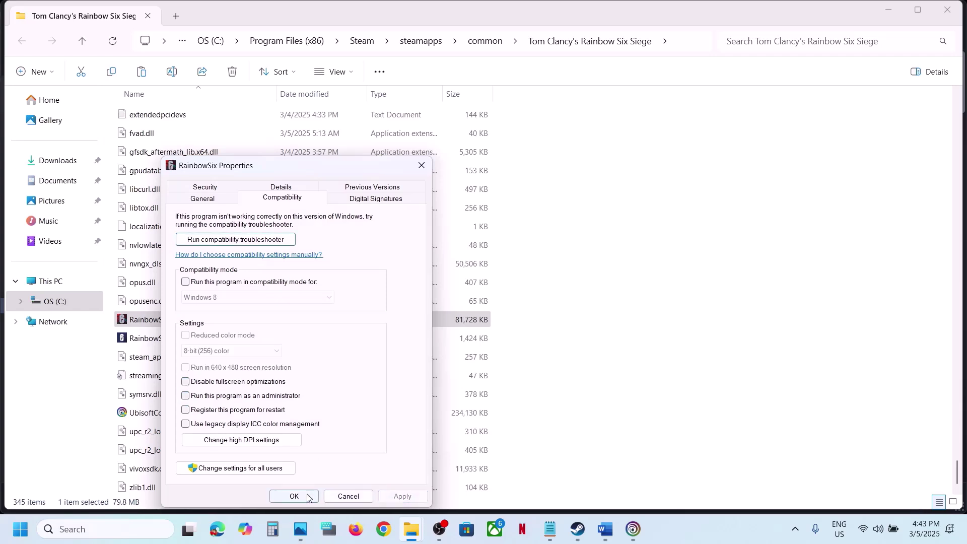
left_click(295, 496)
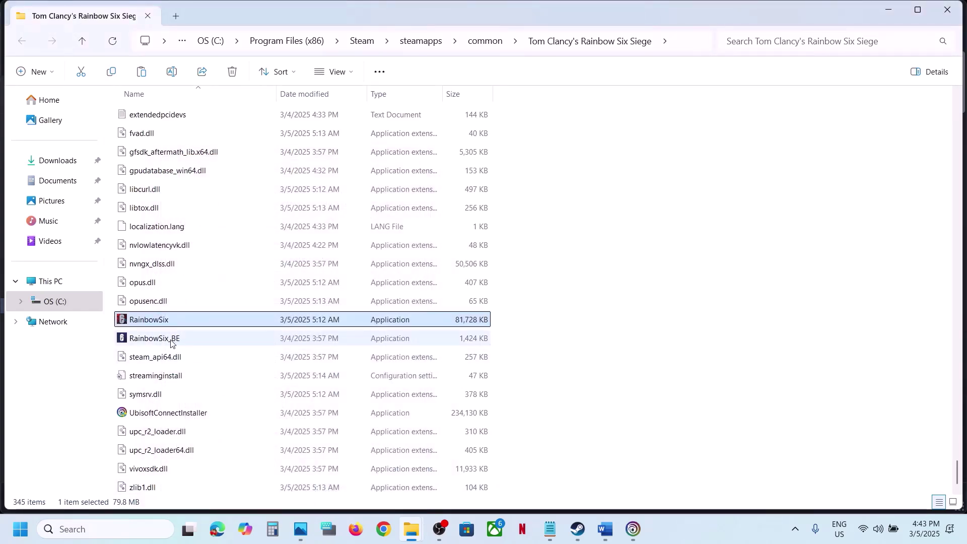
left_click(578, 539)
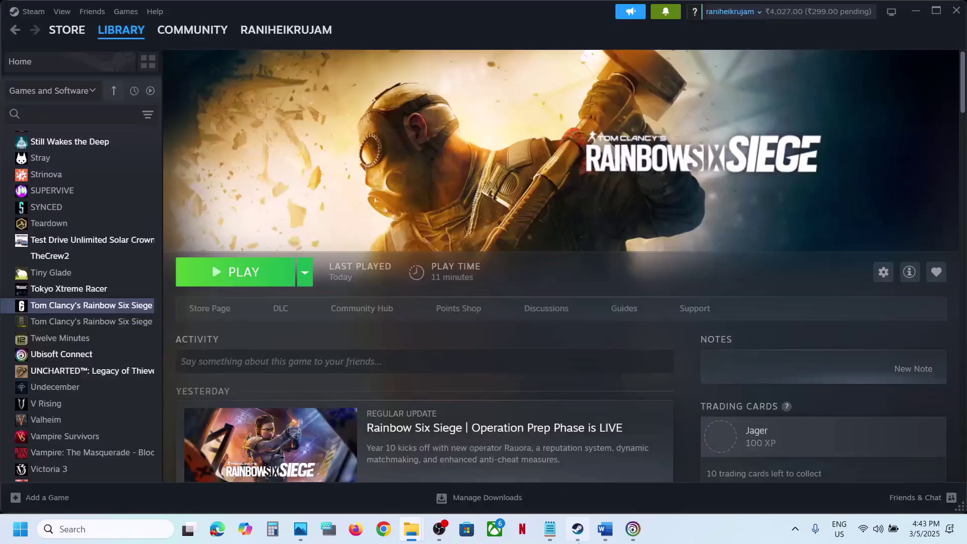
Step: Highlight the 'Verify the game files' heading in the Word instructions
left_click(608, 538)
scroll(182, 346, "down", 3)
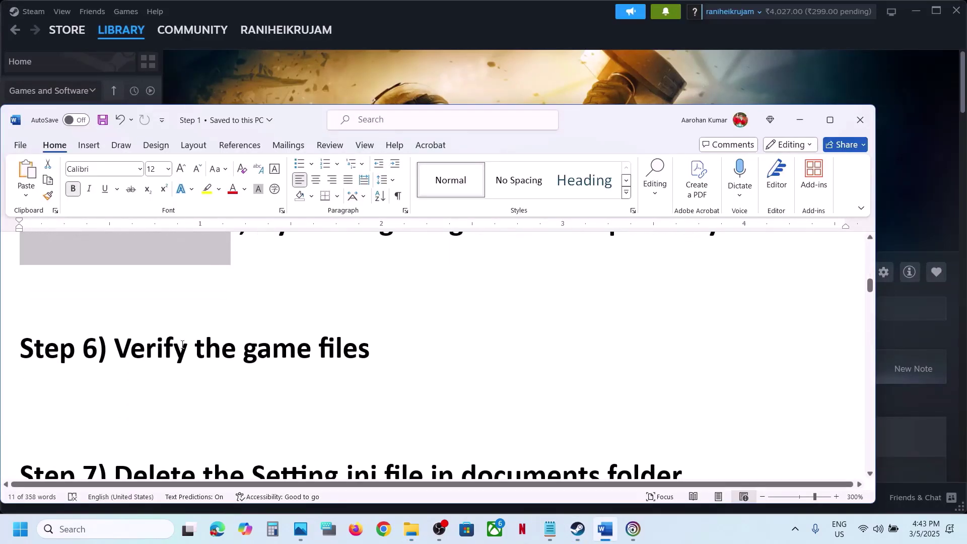
left_click_drag(182, 345, 370, 349)
Step: View Rainbow Six Siege's Installed Files properties in Steam, then close them
left_click(478, 62)
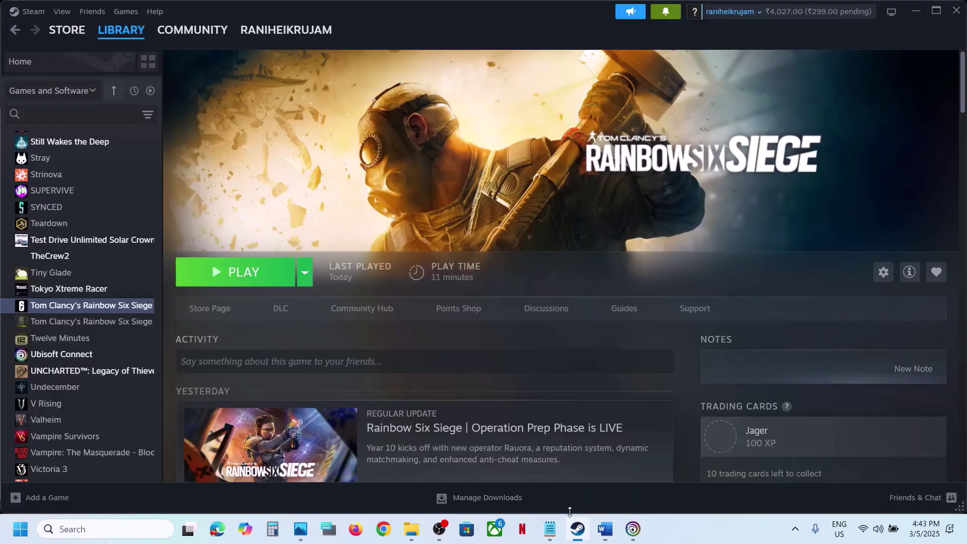
right_click(87, 309)
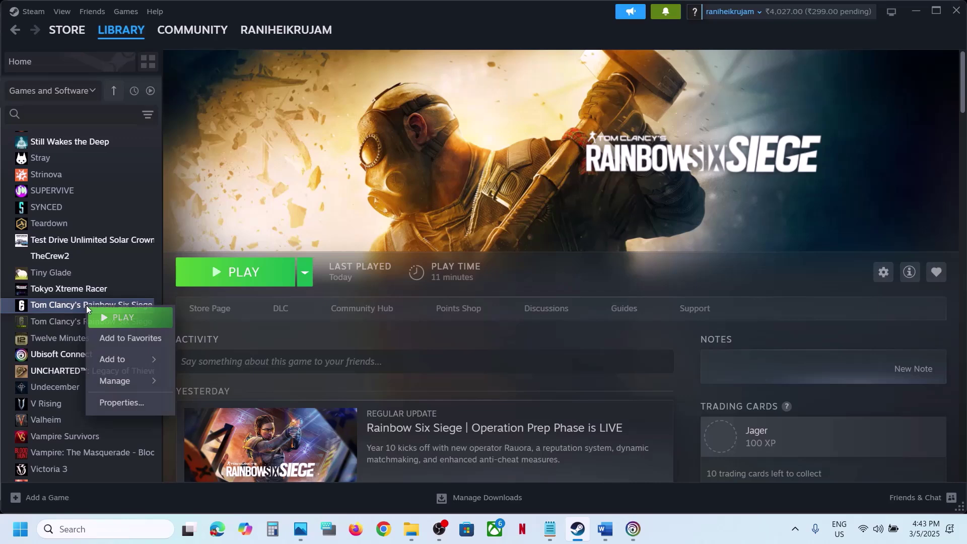
left_click(113, 402)
left_click(261, 204)
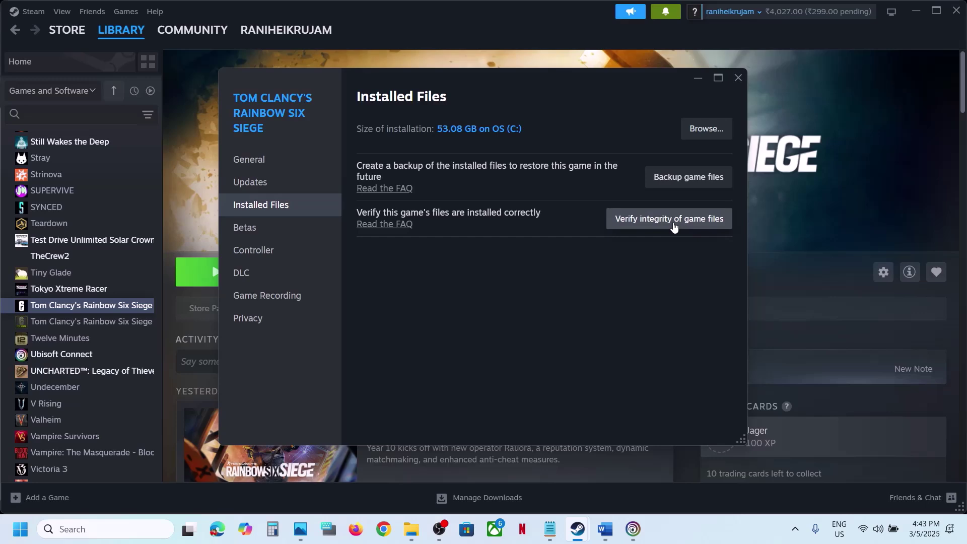
left_click(739, 79)
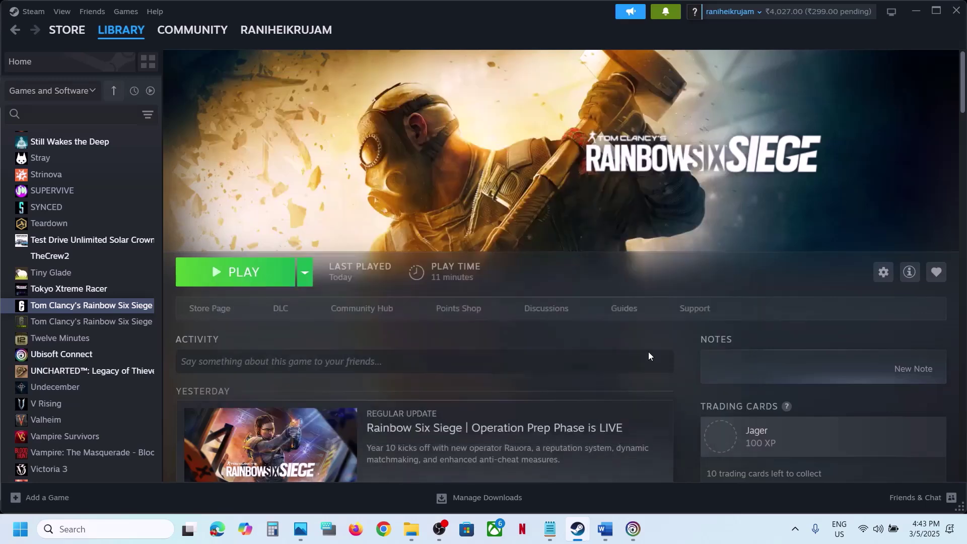
Step: Highlight the Setting.ini-in-Documents-folder instruction in the Word document
left_click(604, 524)
scroll(411, 386, "down", 3)
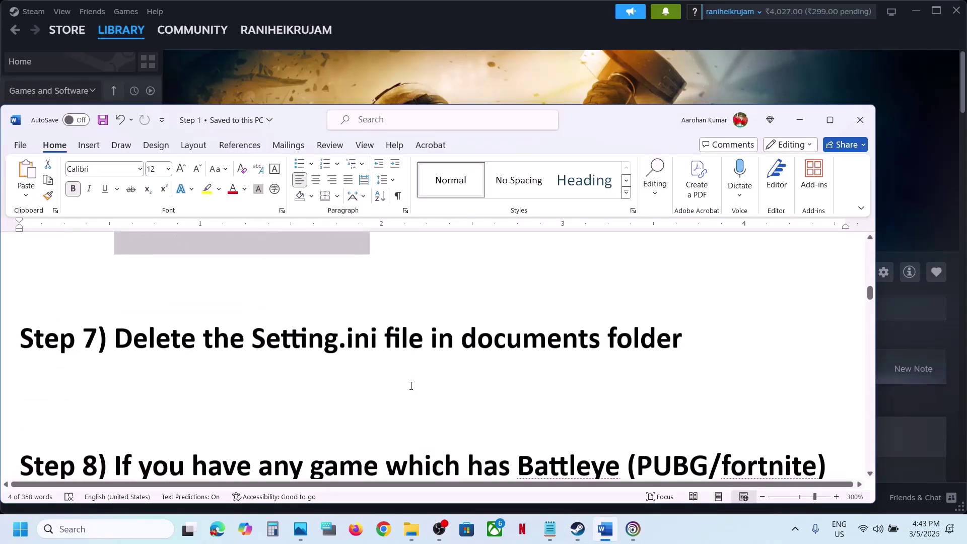
scroll(410, 386, "up", 1)
left_click_drag(329, 367, 685, 367)
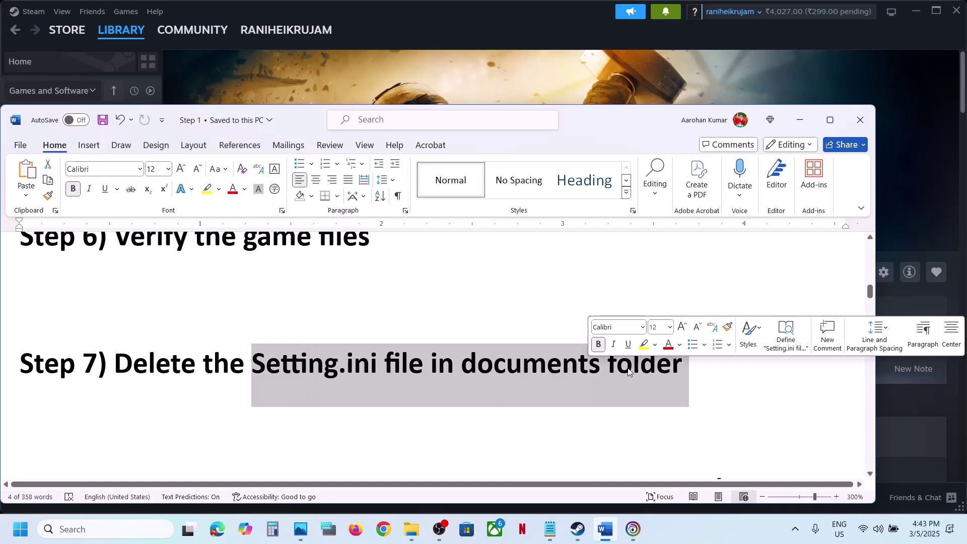
Step: Open Documents > My Games > Rainbow Six - Siege profile folder and right-click GameSettings
mouse_move(403, 535)
left_click(484, 456)
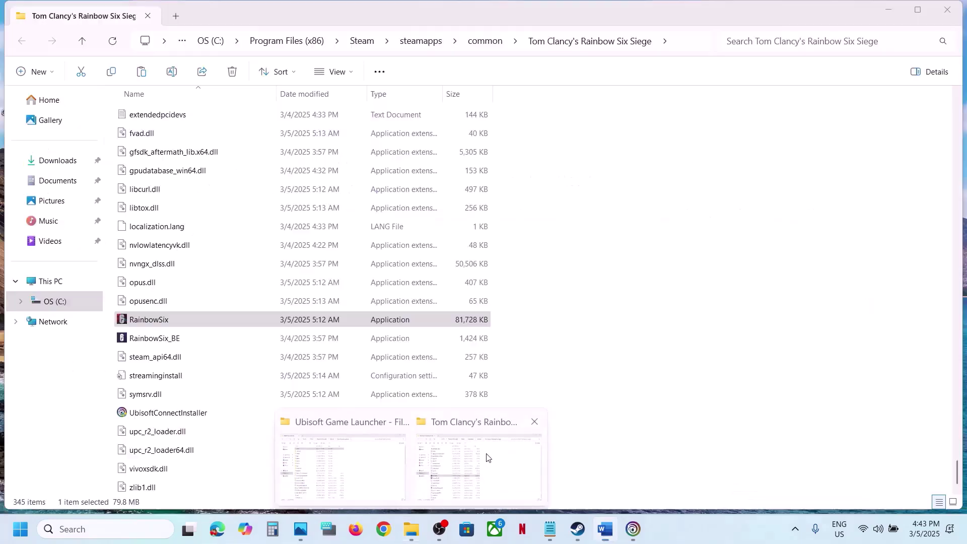
left_click(53, 180)
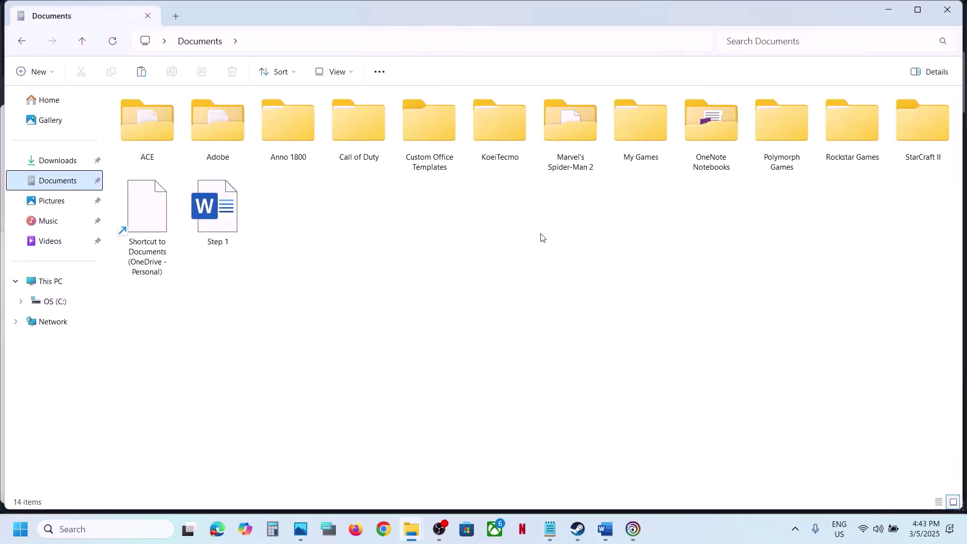
double_click(645, 157)
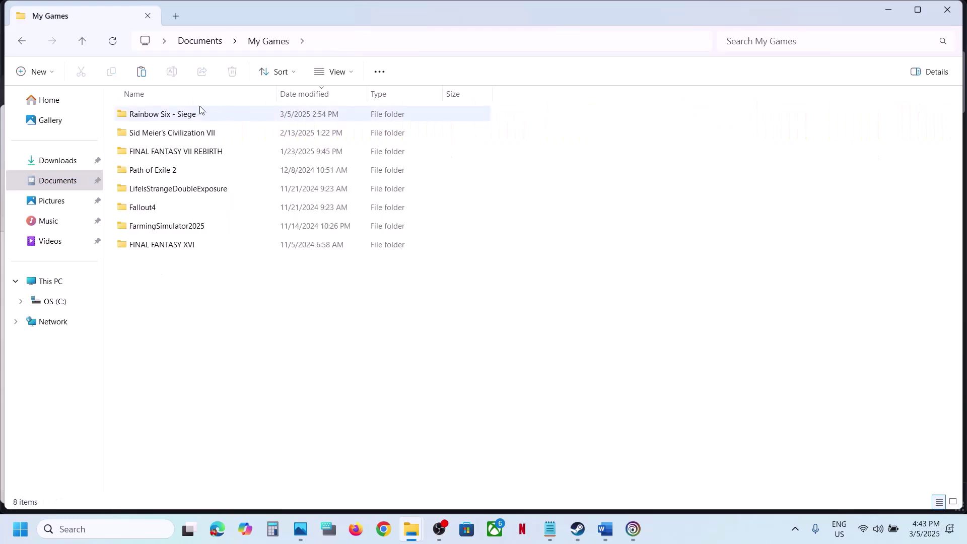
double_click(189, 115)
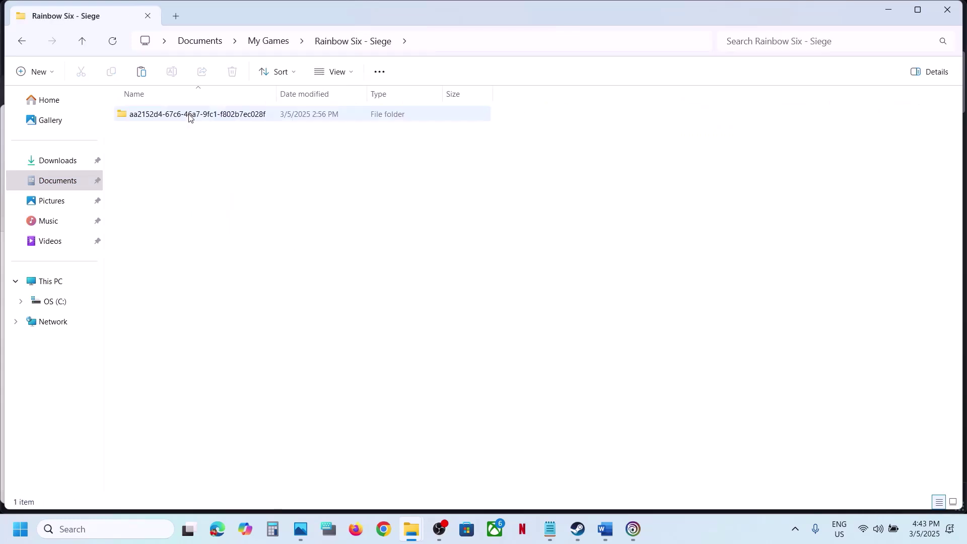
double_click(189, 115)
left_click(161, 119)
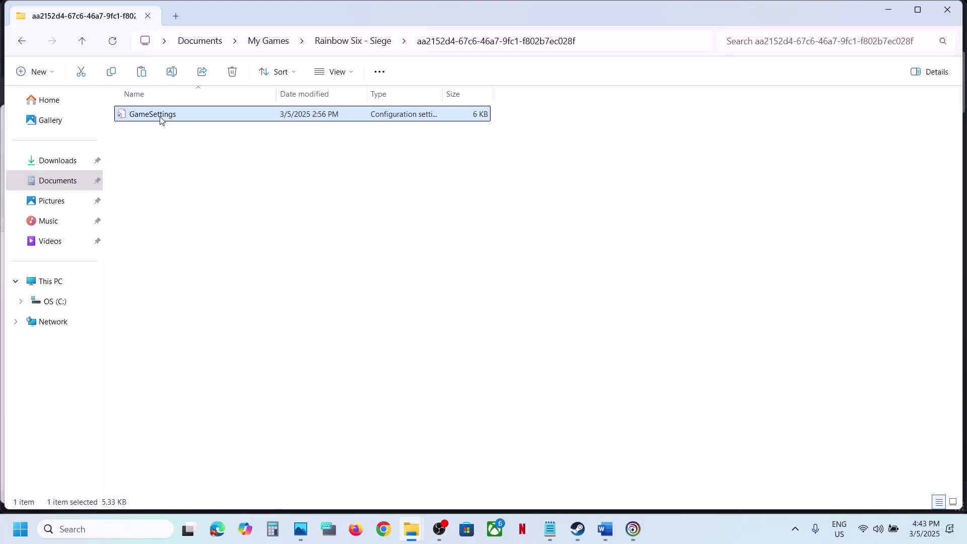
right_click(161, 120)
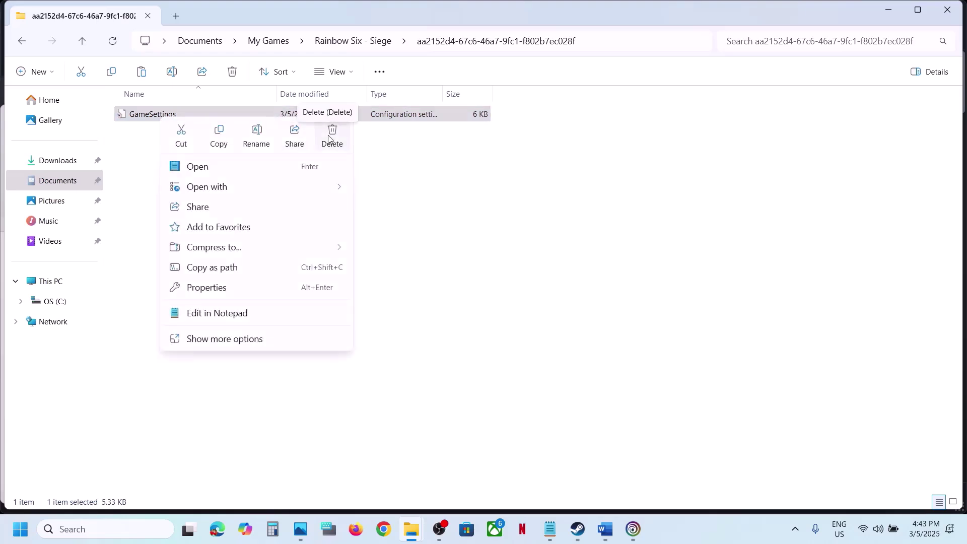